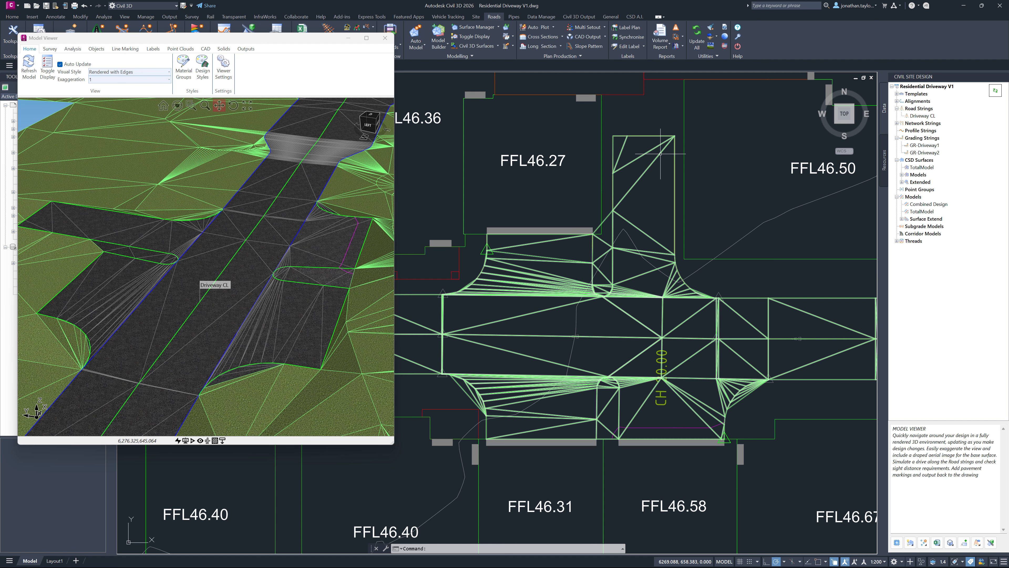
Step: Create a new thread named "Update Drives" in the Thread Editor
mouse_move(660, 153)
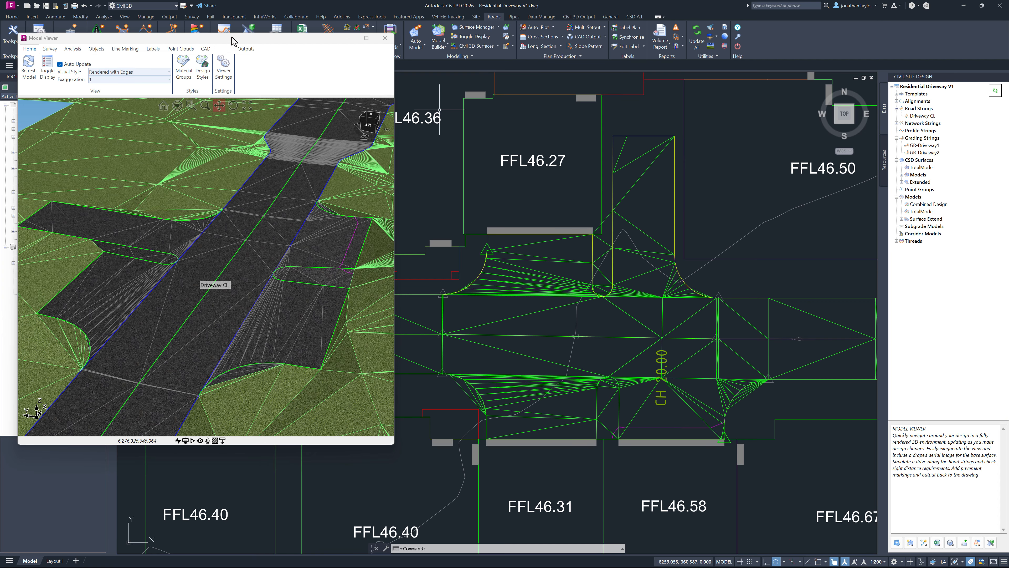
left_click_drag(237, 42, 243, 111)
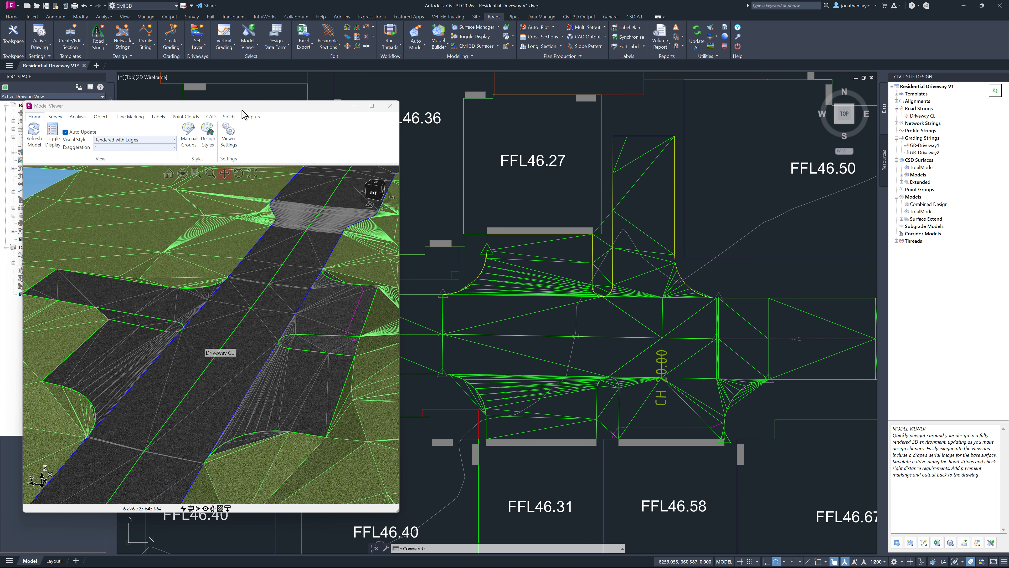
left_click(897, 241)
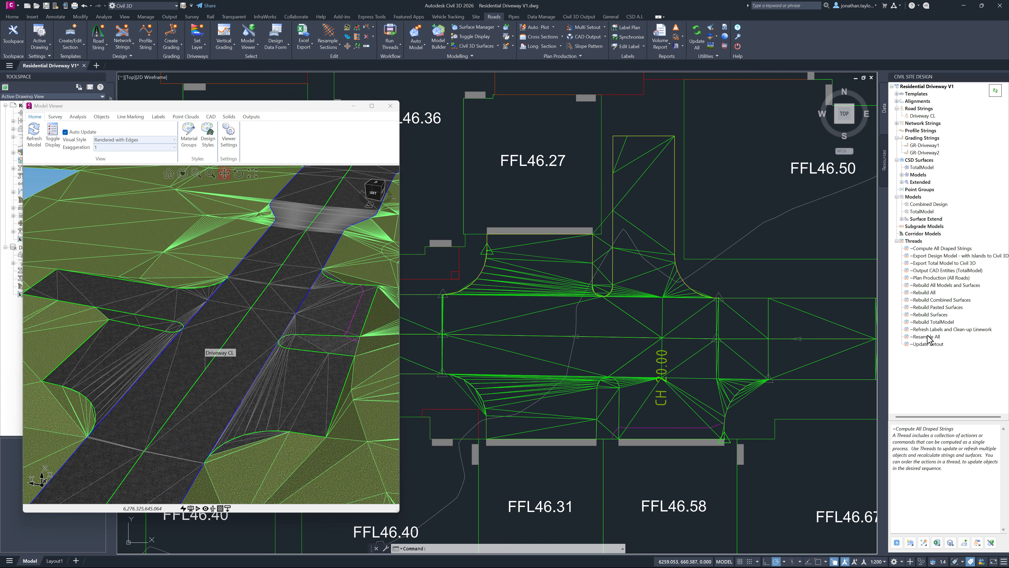
double_click(914, 241)
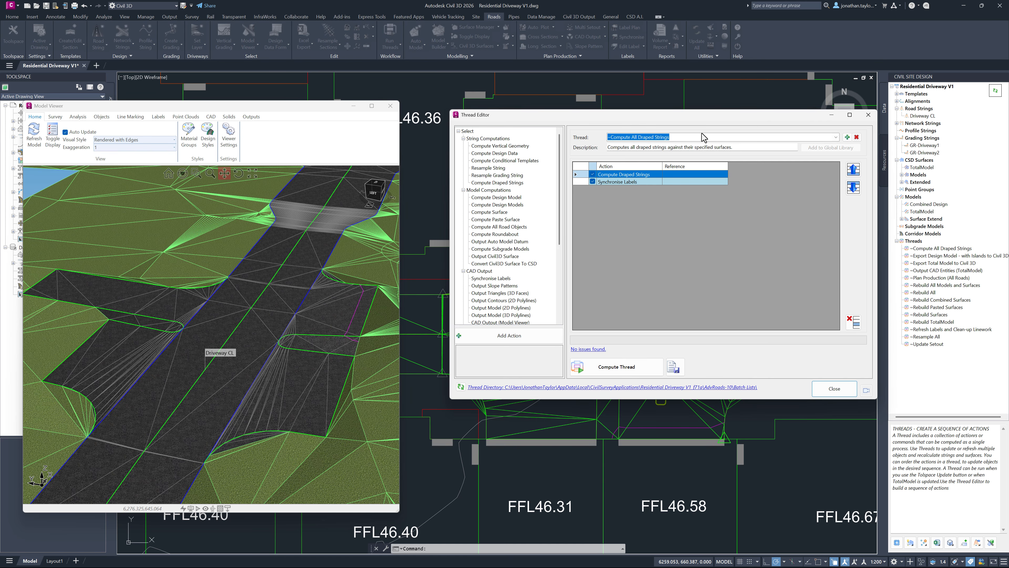
left_click(820, 135)
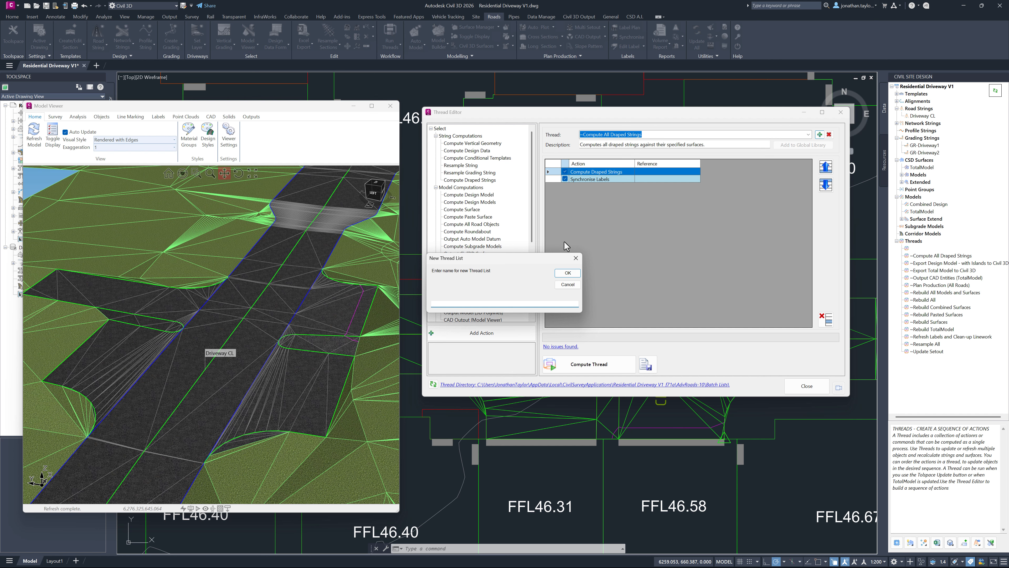
type("Update Drives")
left_click(568, 273)
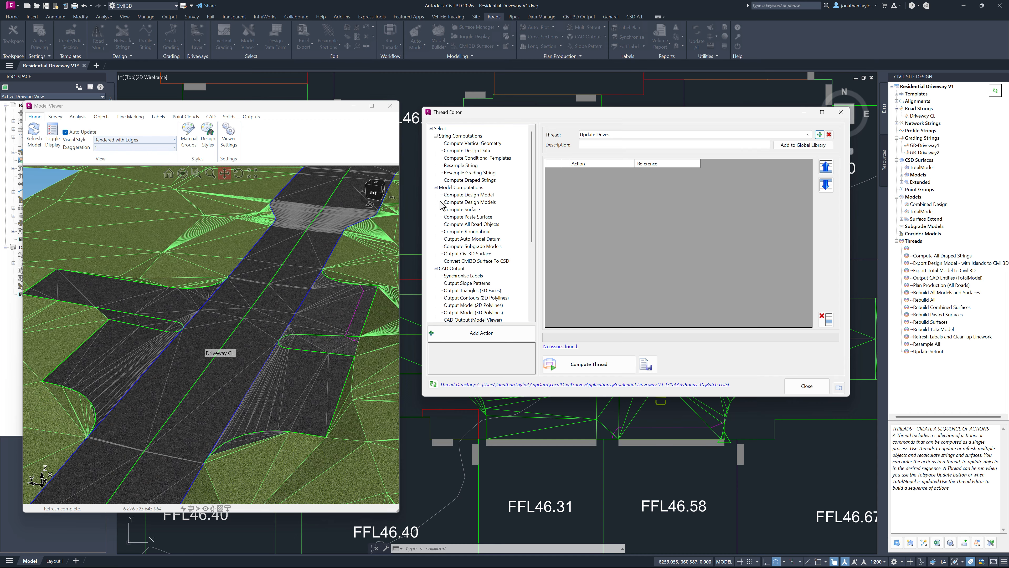
Step: Add a Compute Design Model action for TotalModel to the Update Drives thread
left_click(456, 196)
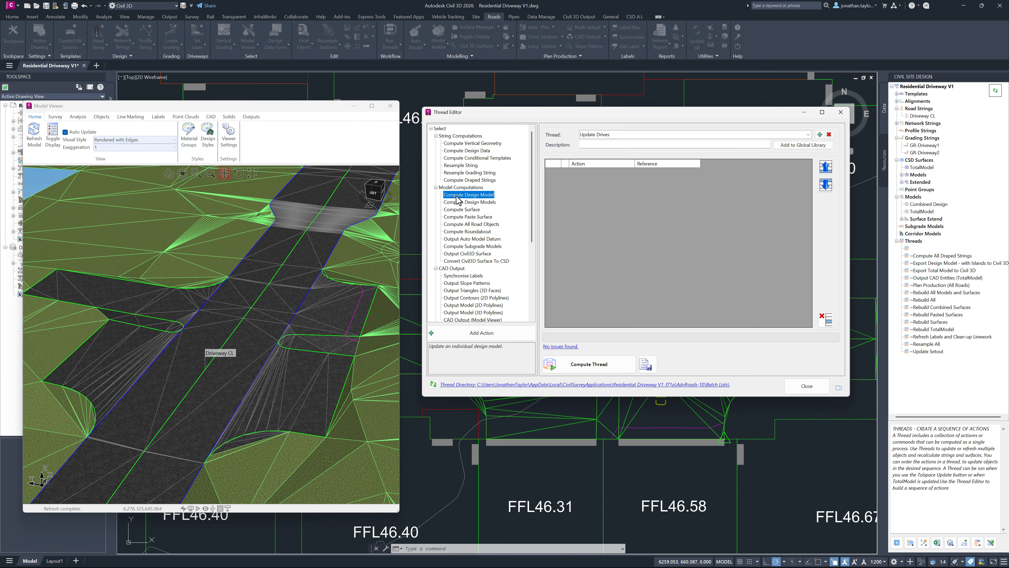
left_click(481, 334)
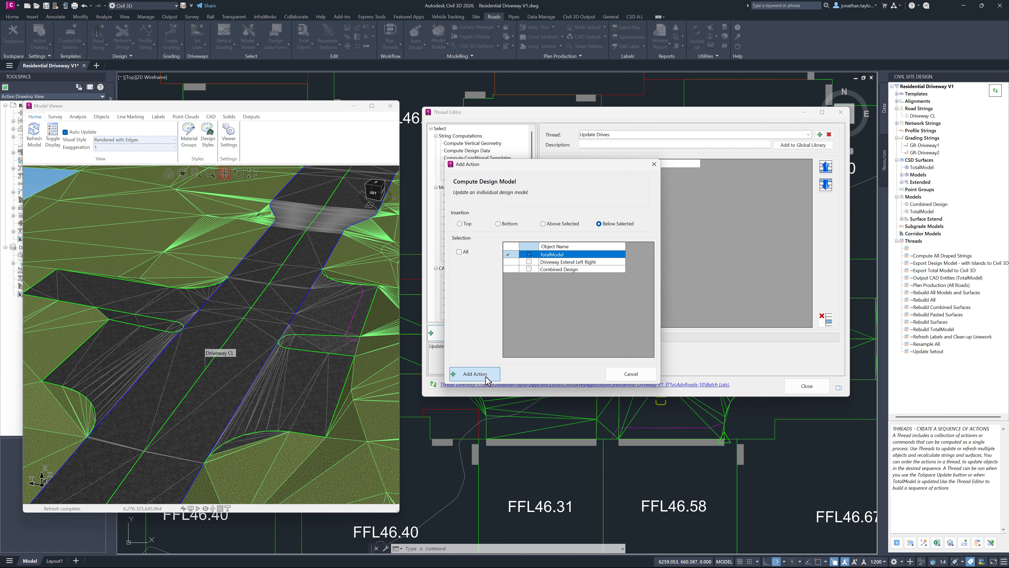
left_click(469, 374)
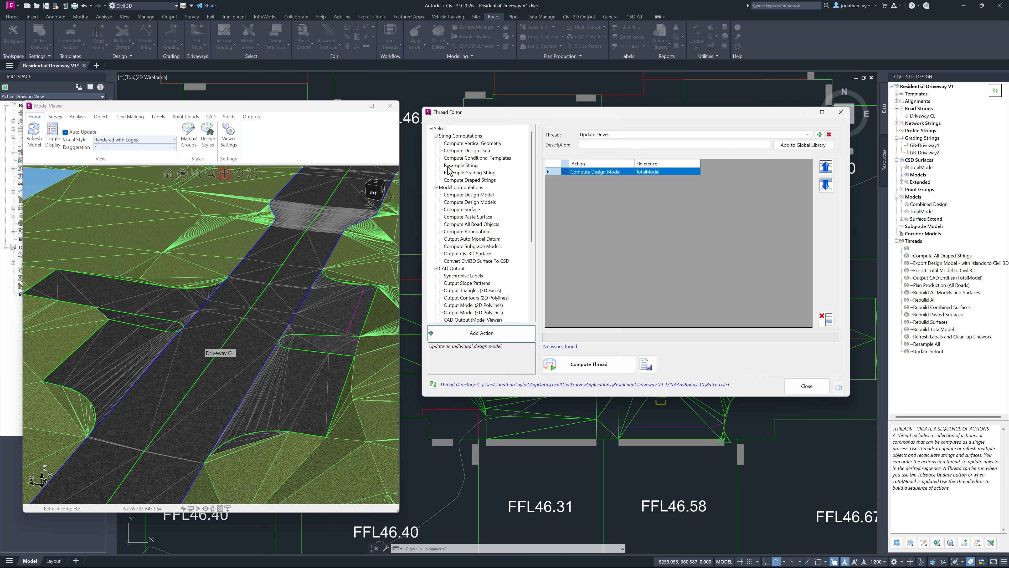
Step: Add a Compute Design Model action for Driveway Extend Left Right below the TotalModel action
left_click(460, 194)
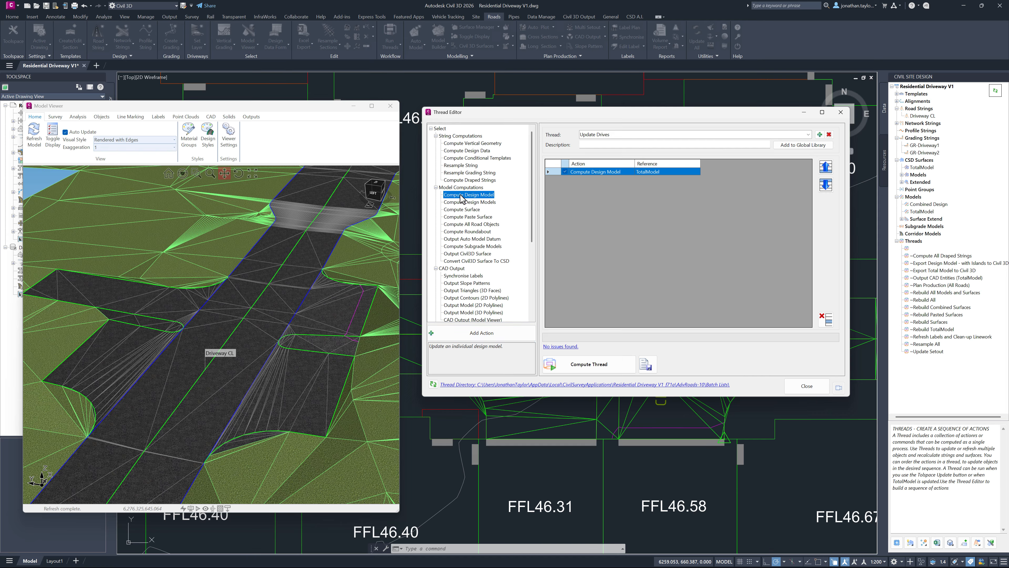
left_click(477, 335)
left_click(530, 262)
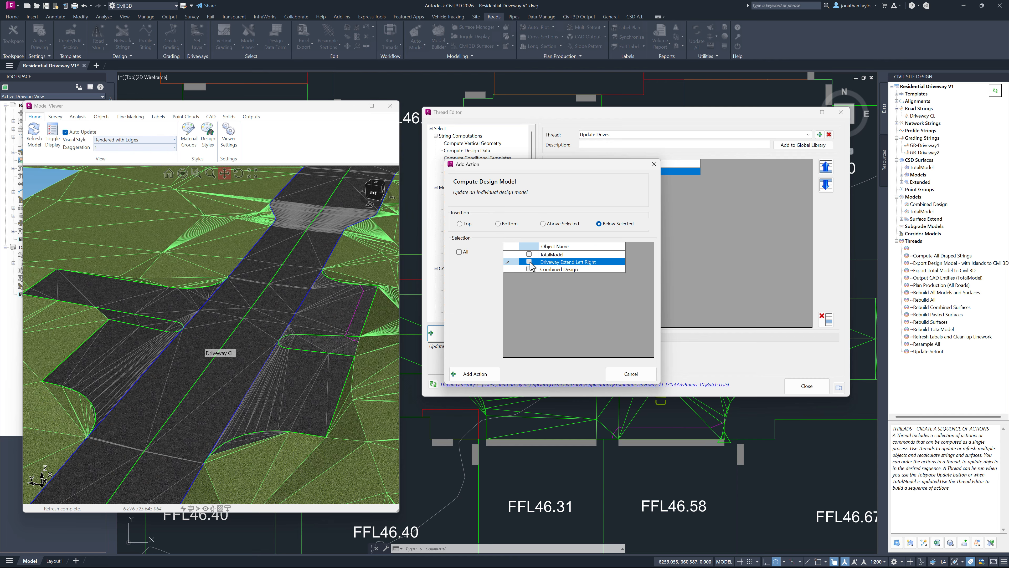
left_click(529, 262)
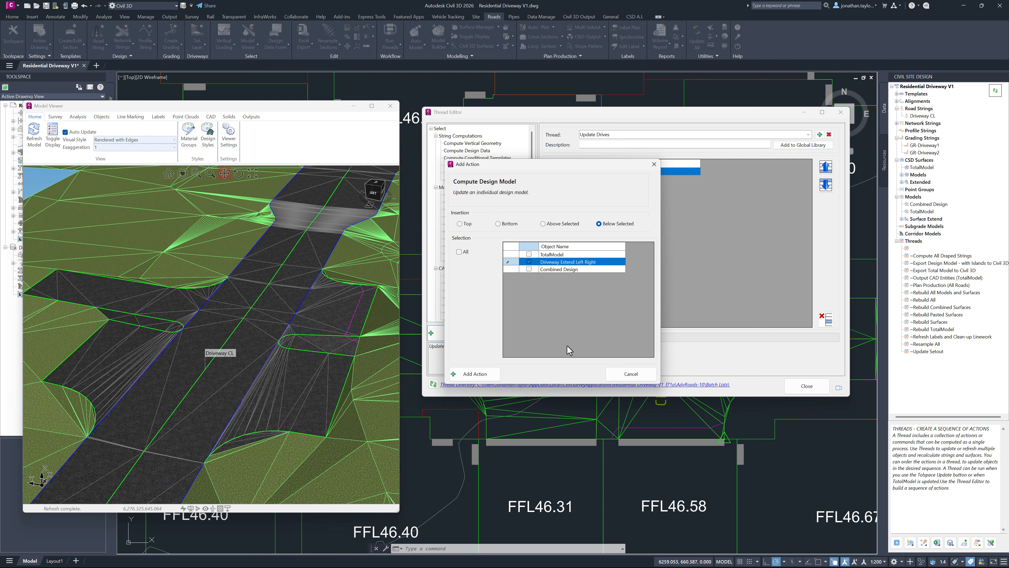
left_click(491, 377)
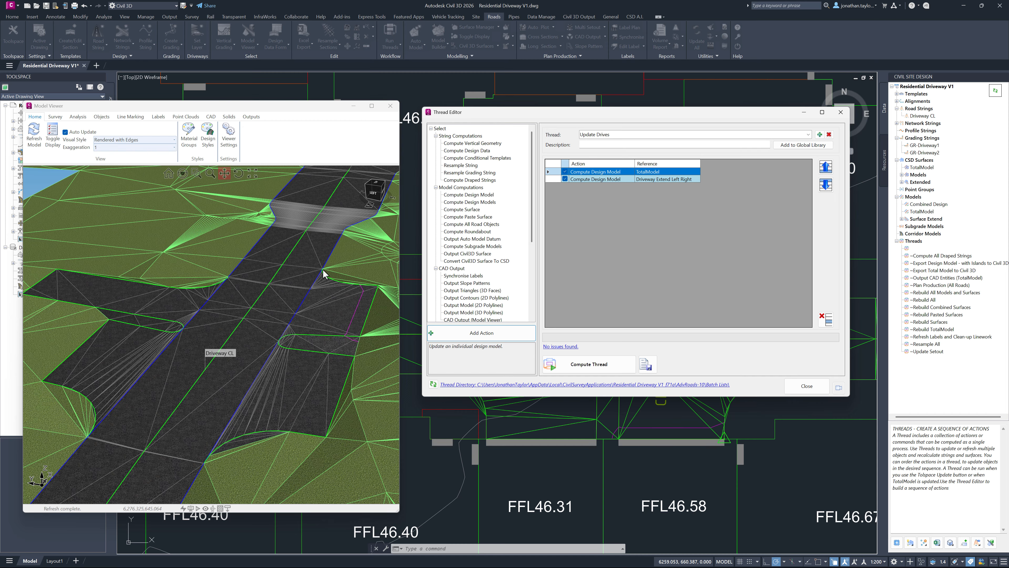
Step: Add a Compute Vertical Geometry action for all grading strings at the bottom of the thread
left_click(462, 145)
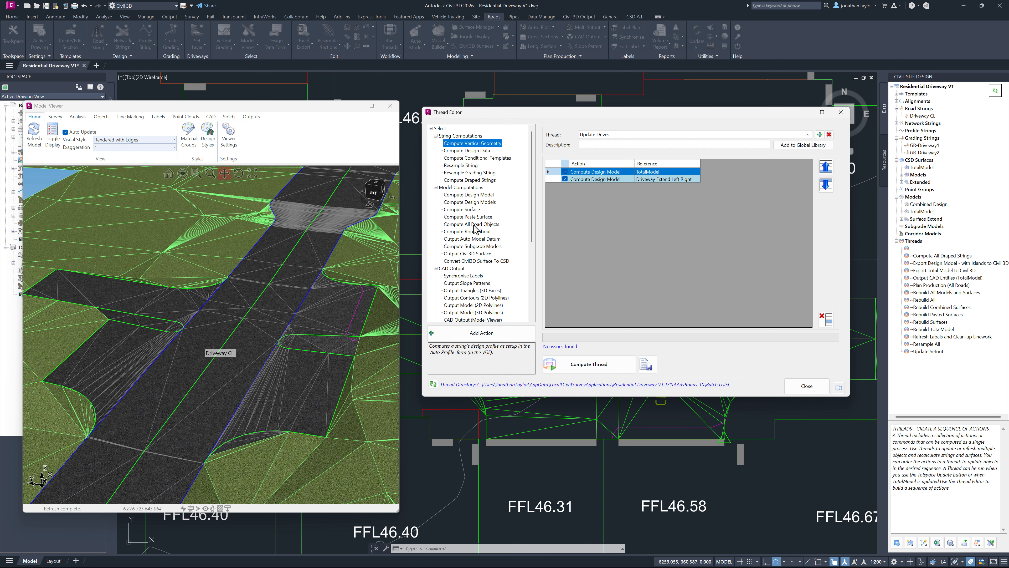
left_click(474, 336)
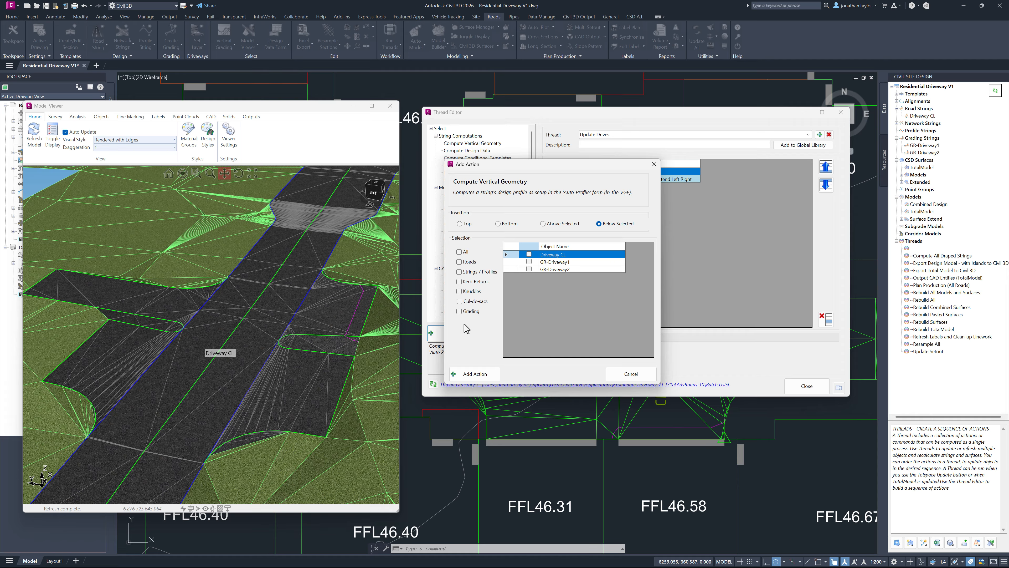
left_click(459, 311)
left_click(499, 224)
left_click_drag(564, 177, 568, 221)
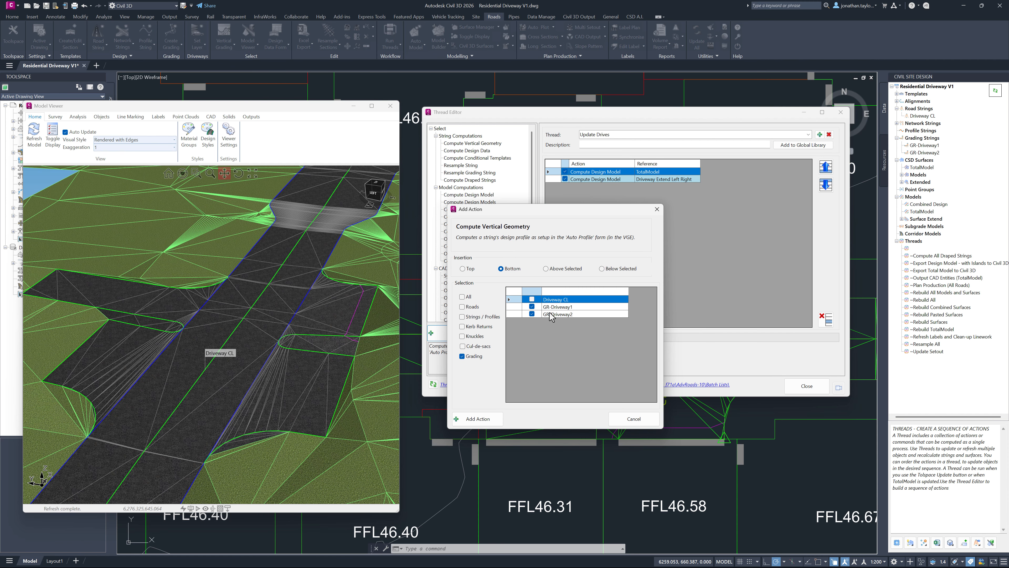
left_click(482, 420)
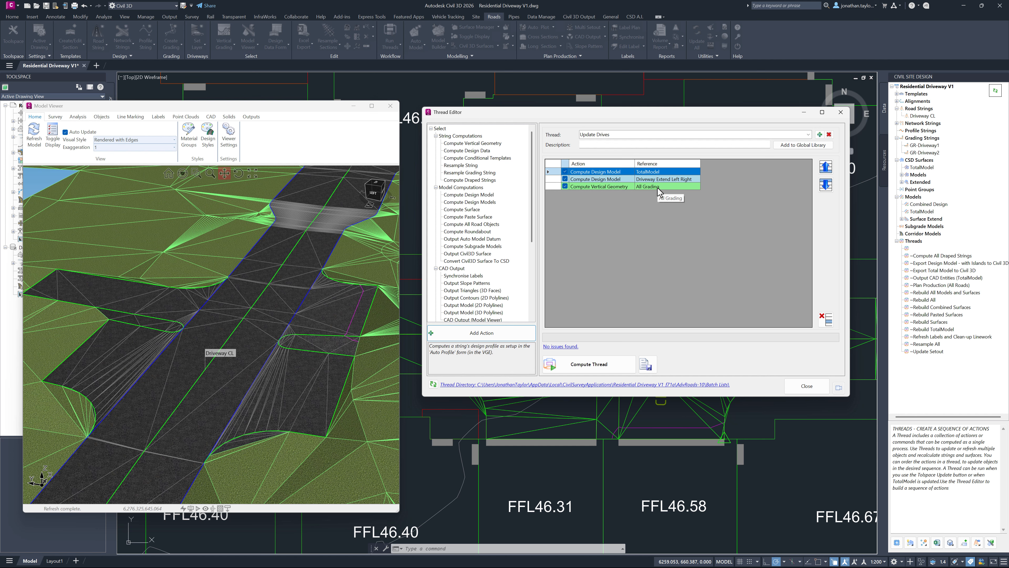
Step: Add a Compute Design Model action for Combined Design at the bottom of the thread and close the Thread Editor
left_click(471, 195)
left_click(479, 334)
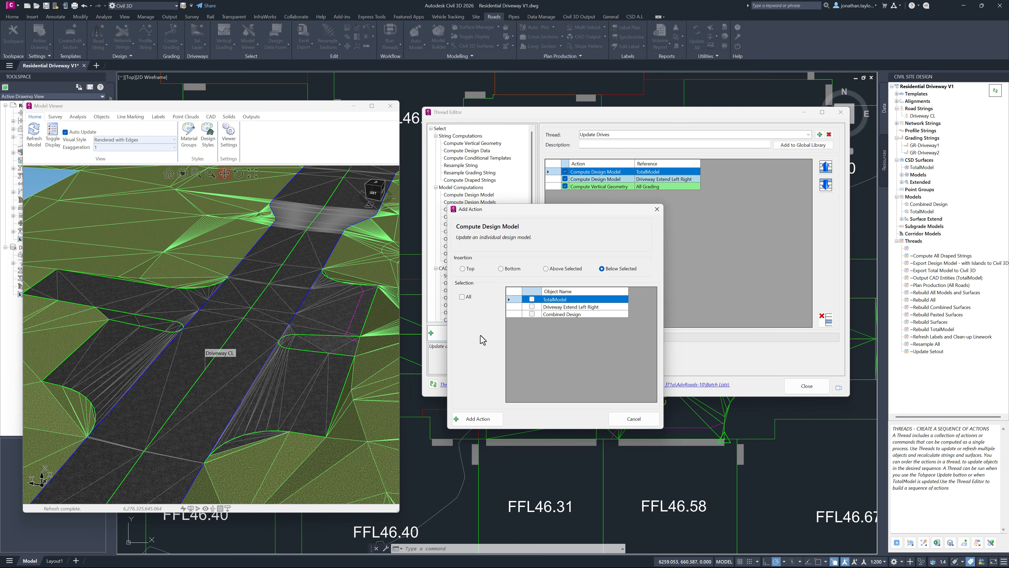
left_click(531, 314)
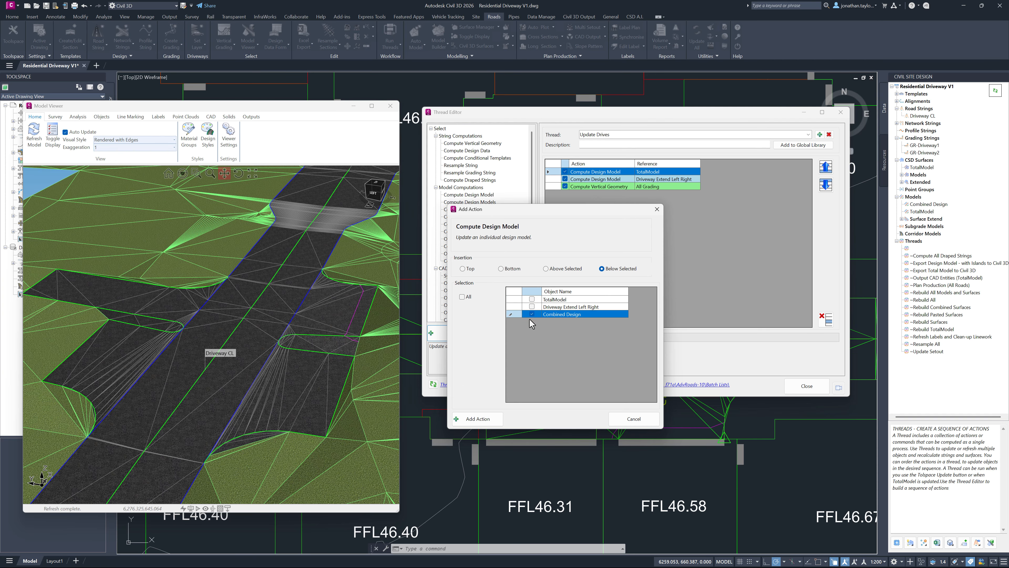
left_click(501, 269)
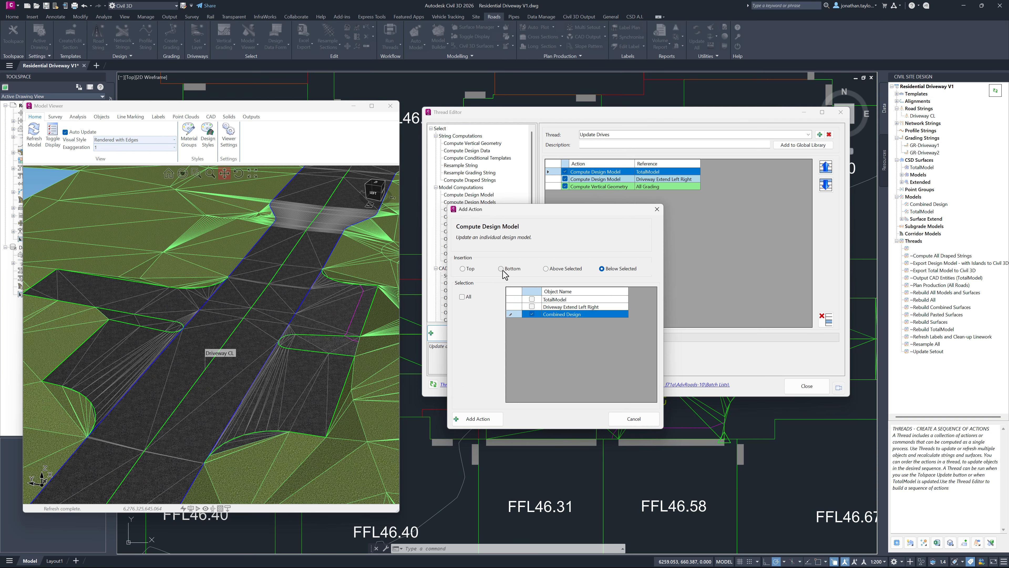
left_click(497, 420)
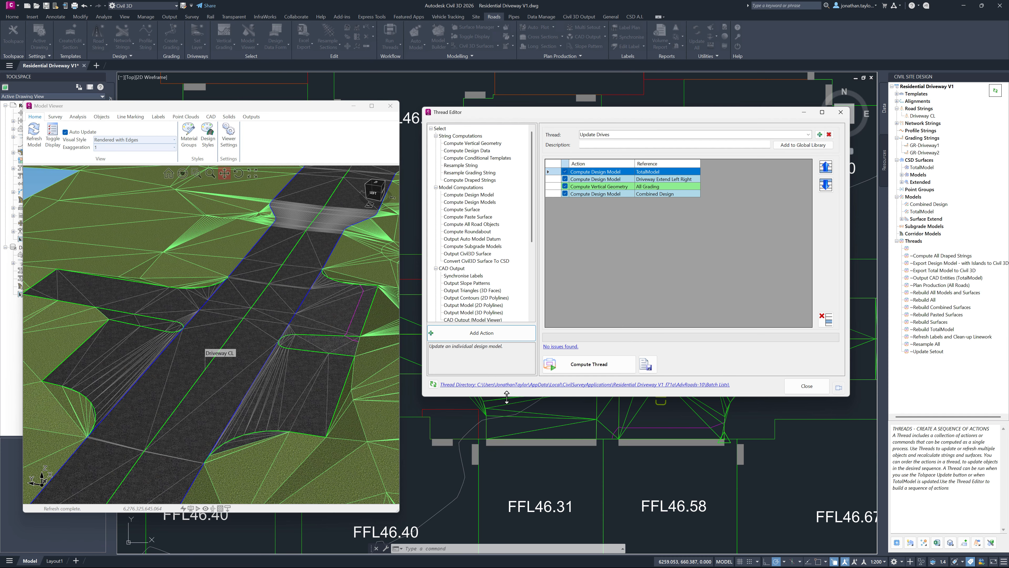
left_click(593, 367)
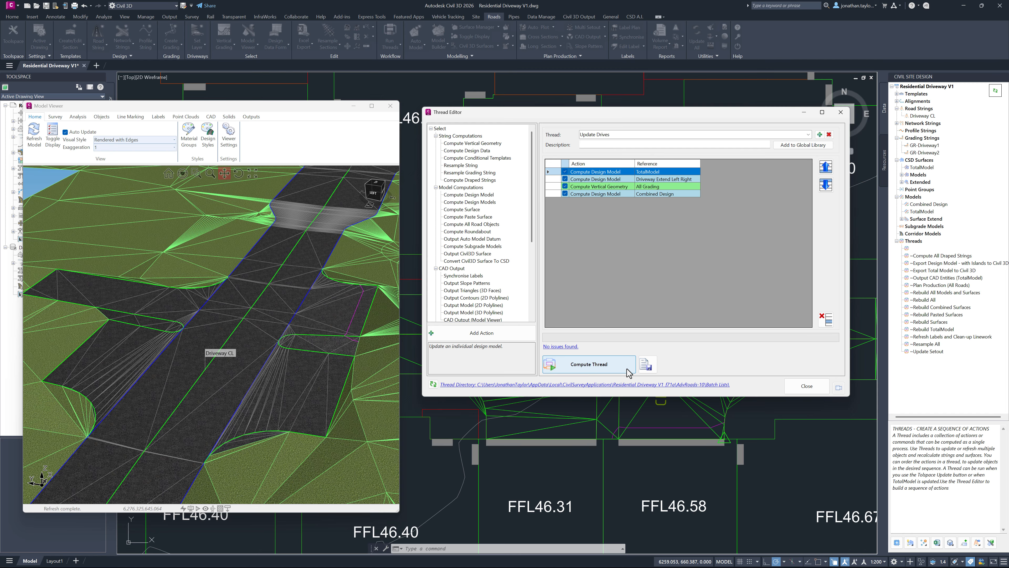
left_click(806, 385)
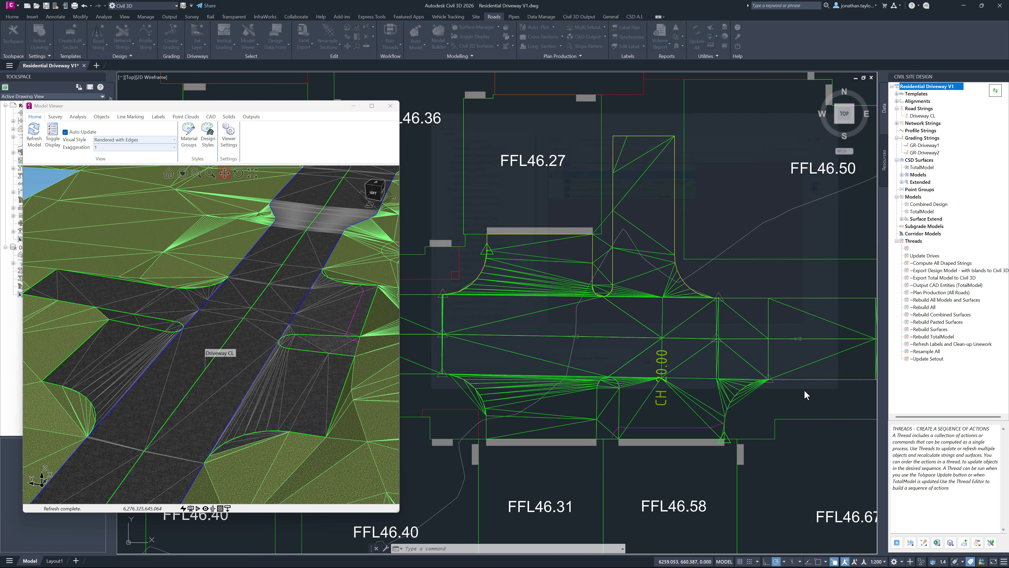
Step: Apply a level difference of 1 to all IPs of Driveway CL in the Vertical Grading Editor, and close the editor
right_click(921, 116)
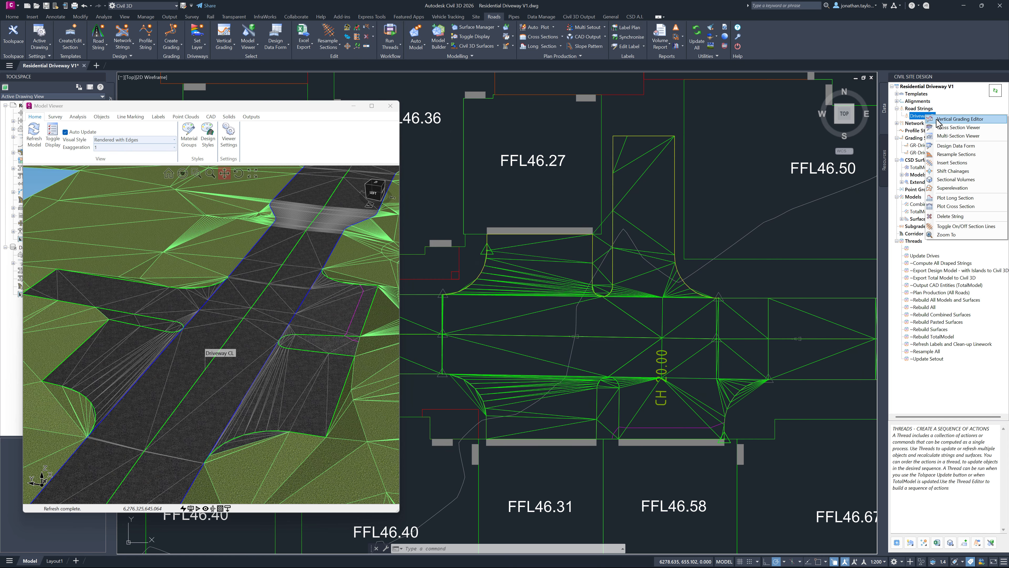
left_click(954, 118)
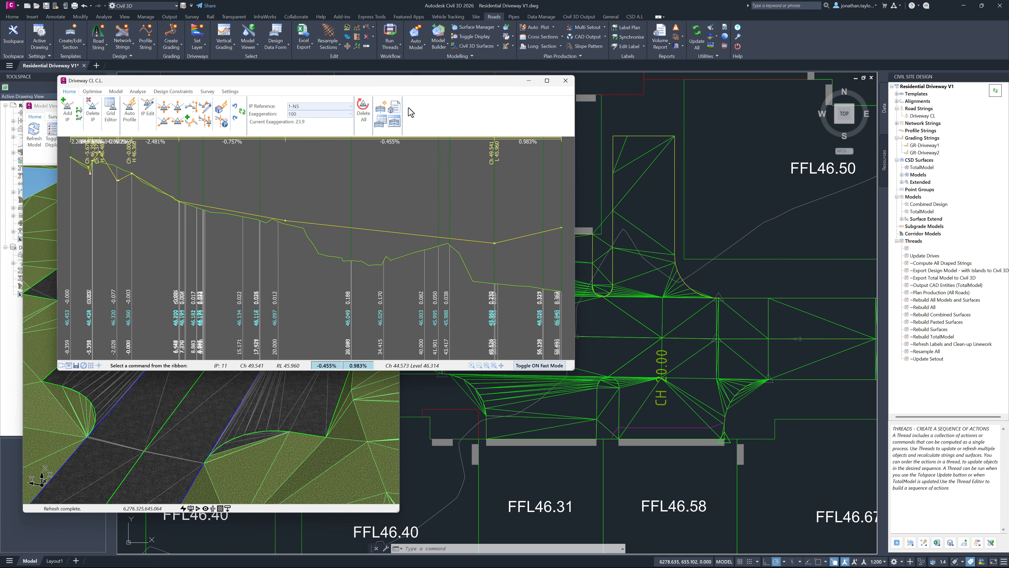
left_click_drag(440, 91, 780, 74)
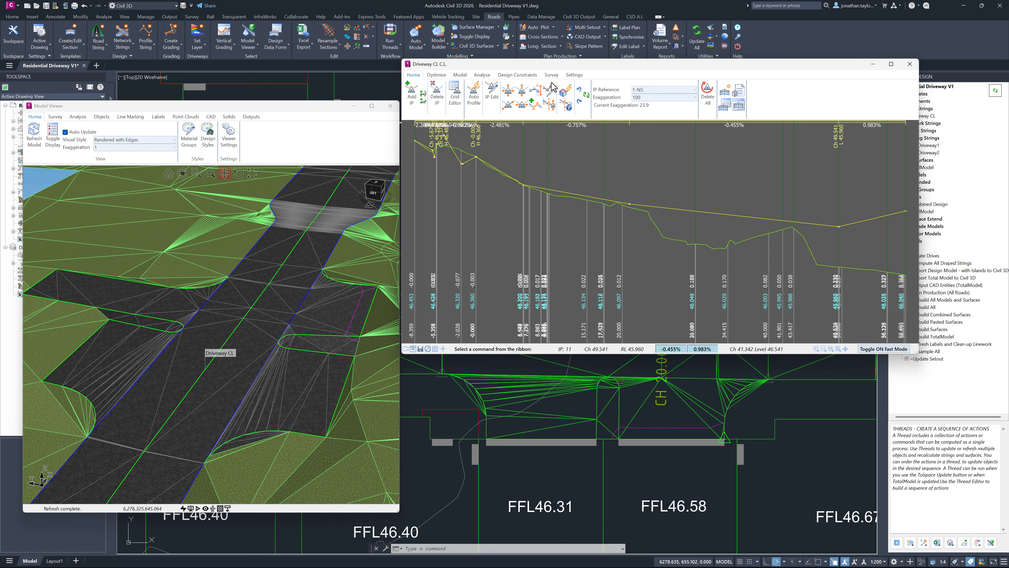
left_click(533, 92)
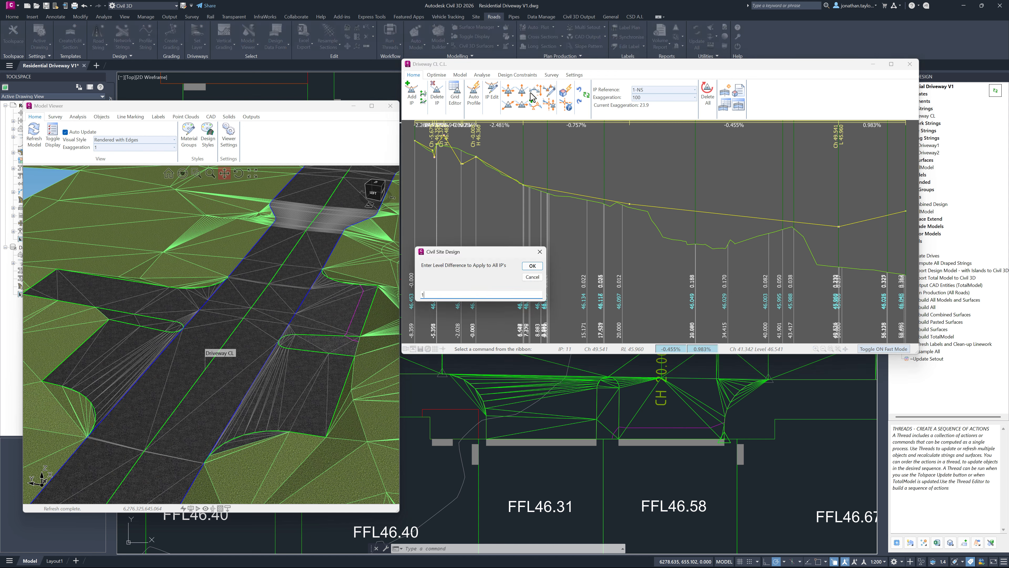
left_click(549, 157)
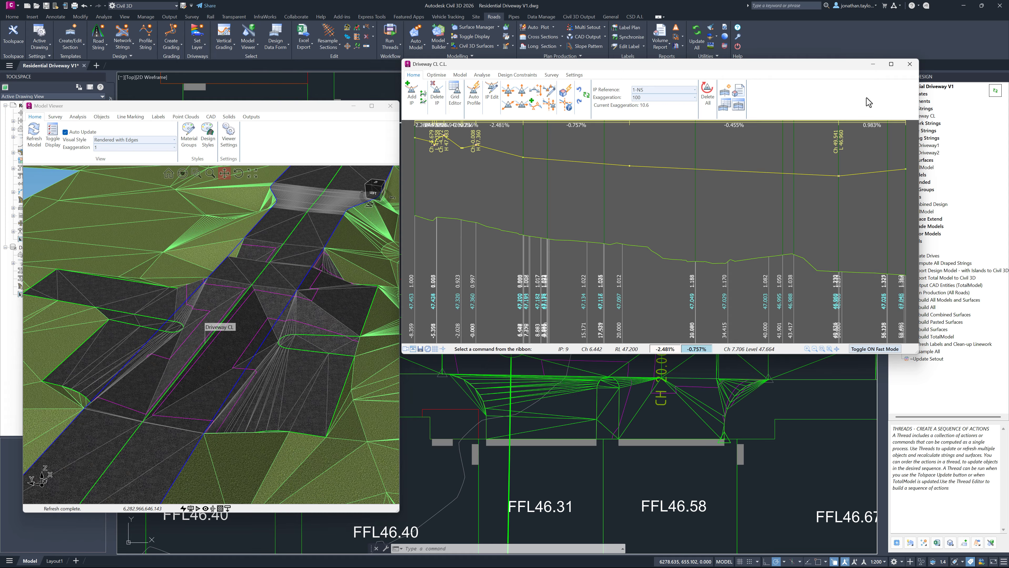
left_click(909, 65)
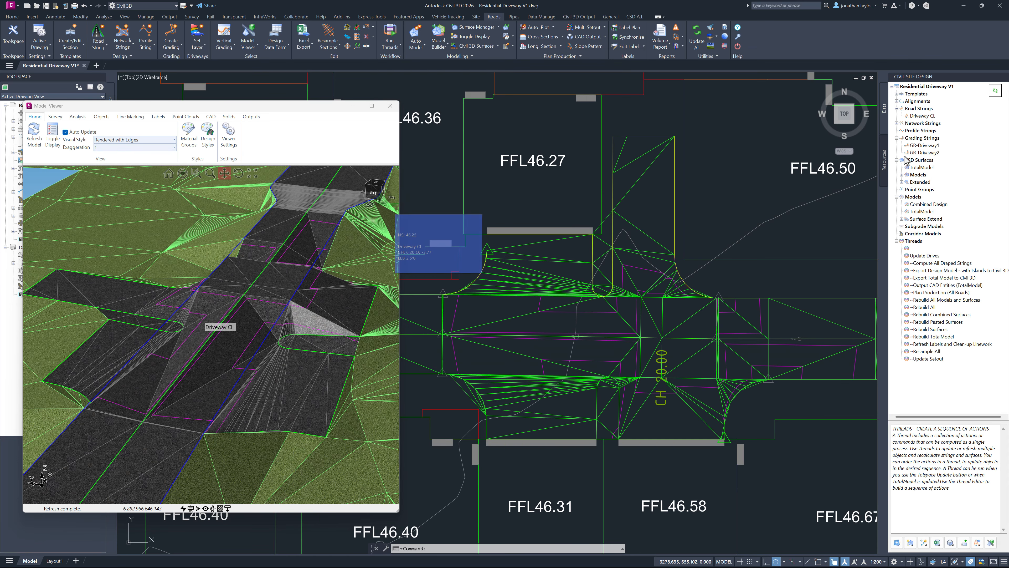
Step: Run the Update Drives thread and refresh the Model Viewer to inspect the driveways along Driveway CL
left_click(924, 256)
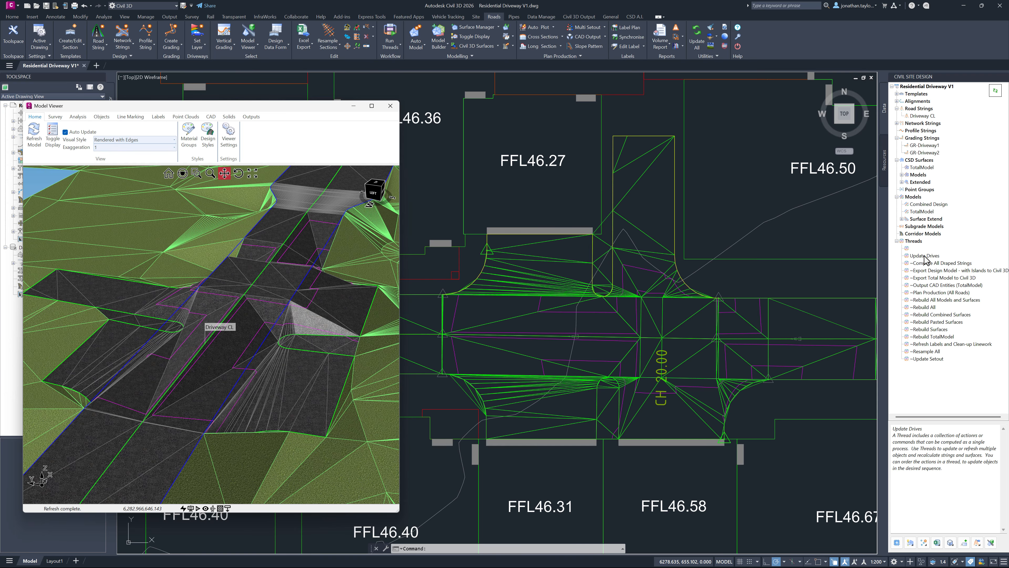
right_click(925, 257)
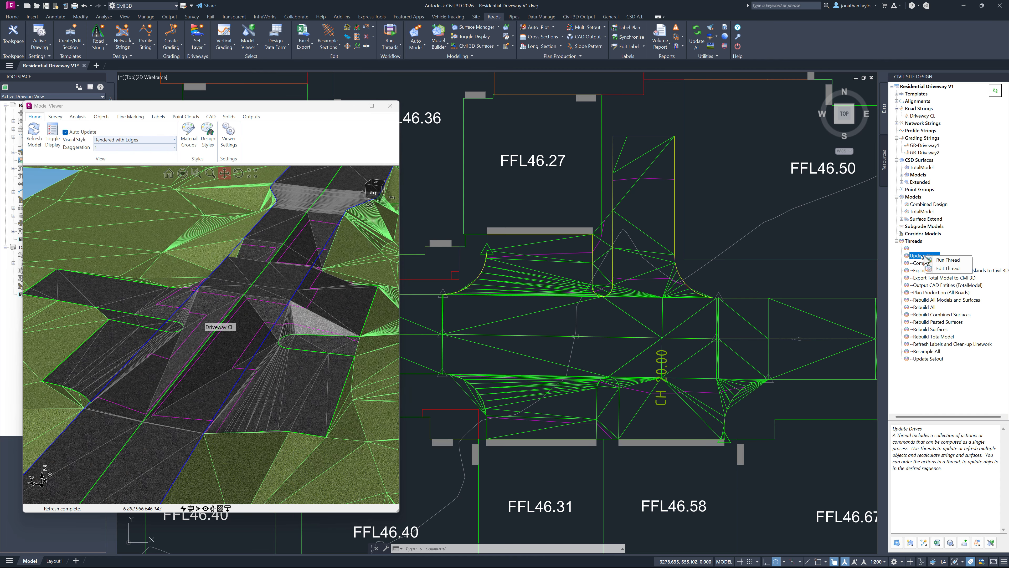
left_click(928, 259)
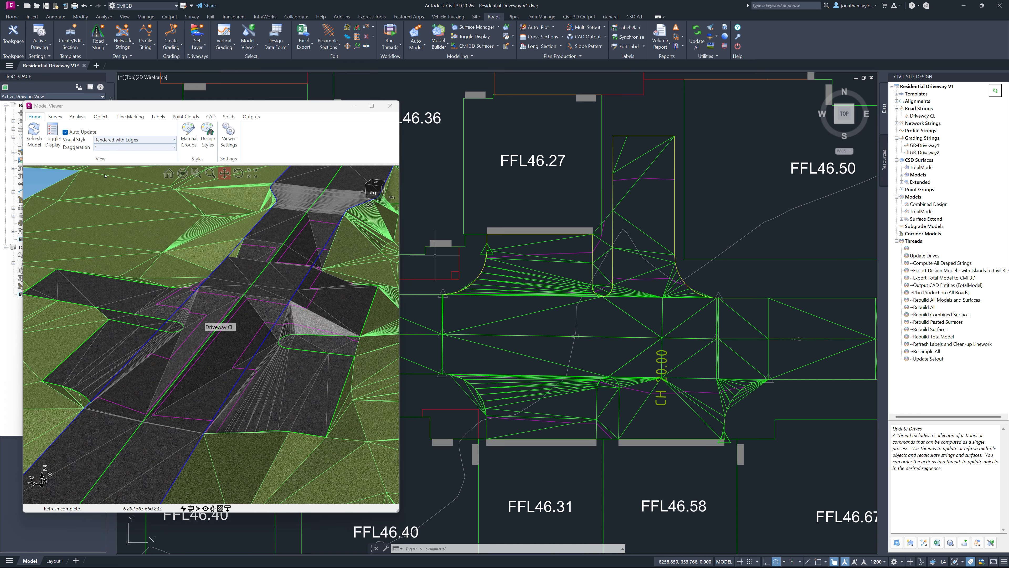
left_click(35, 142)
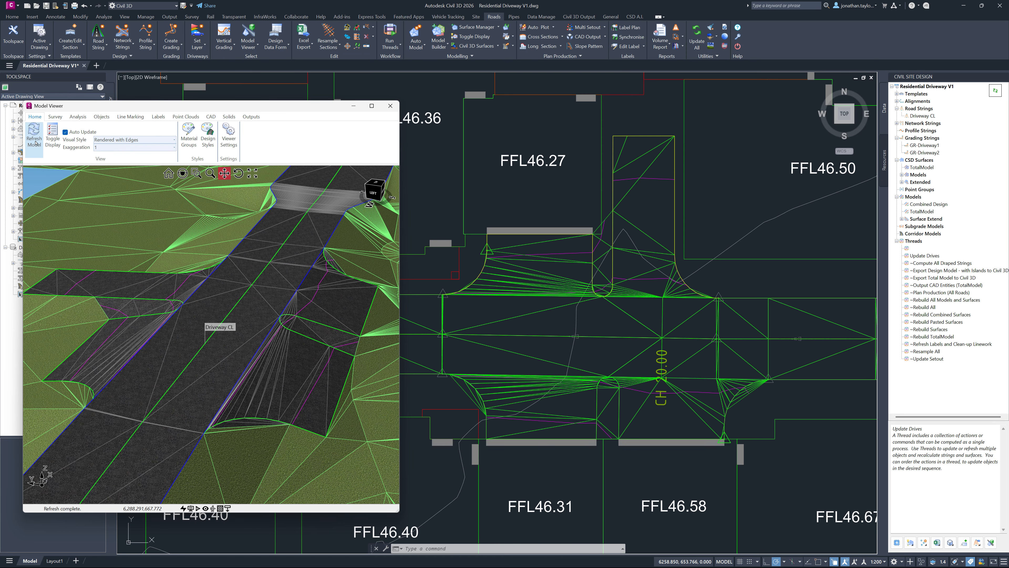
scroll(255, 354, "up", 5)
middle_click_drag(255, 354, 226, 329)
scroll(262, 353, "down", 3)
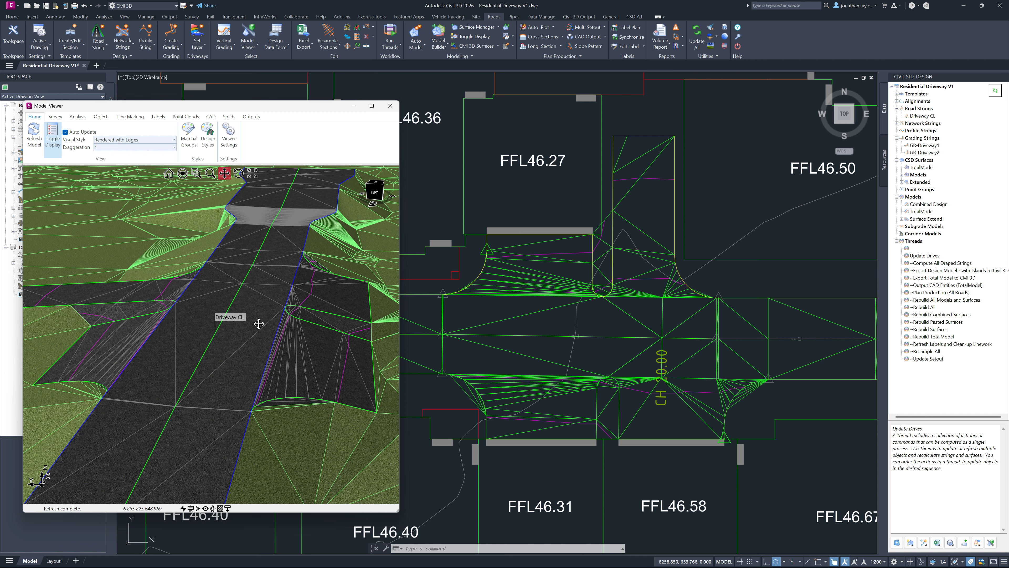
mouse_move(259, 323)
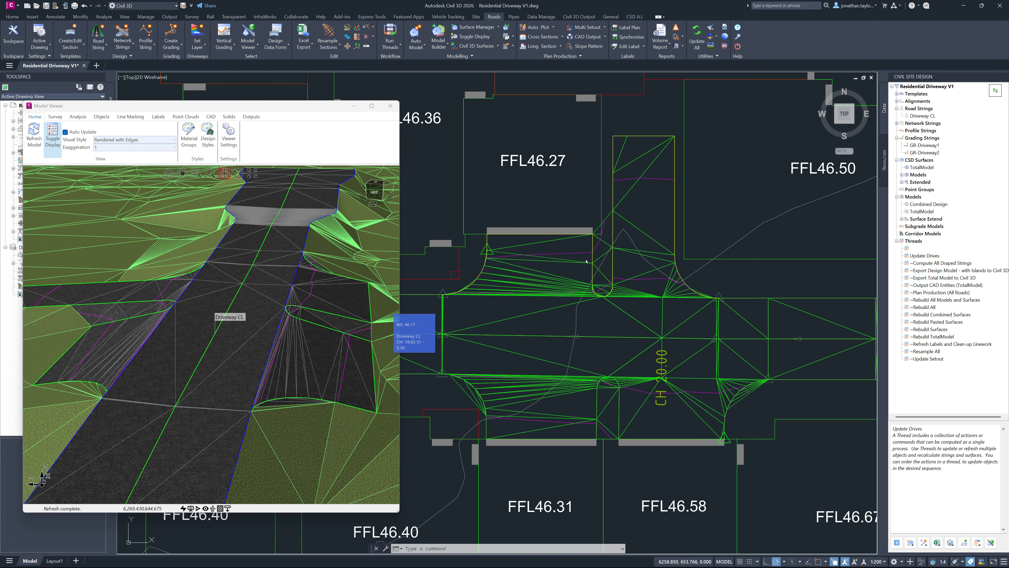
Step: Edit the Update Drives thread and add an Output Civil3D Surface action for BM-Combined Design at the bottom
right_click(919, 257)
left_click(934, 269)
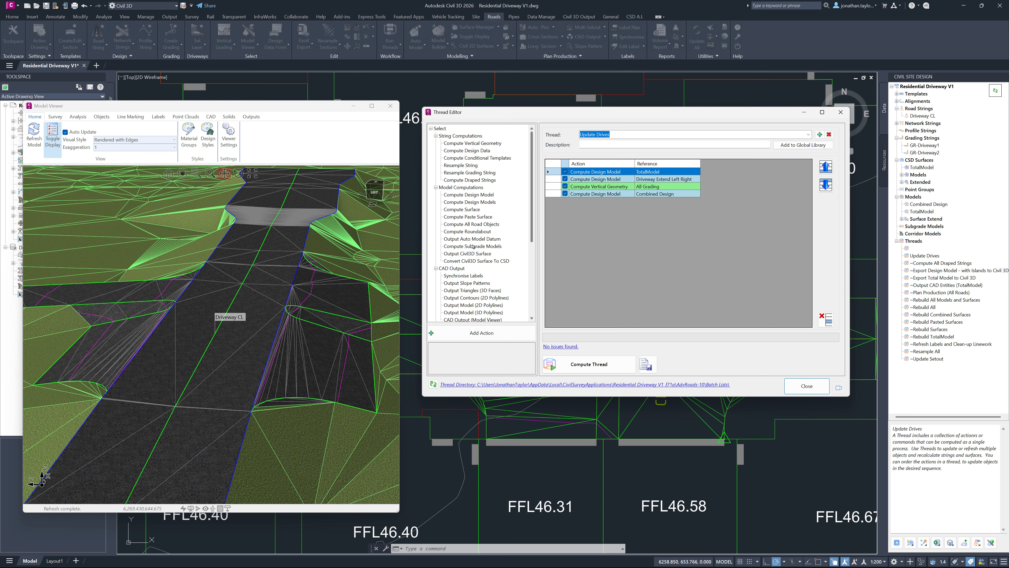
left_click(453, 253)
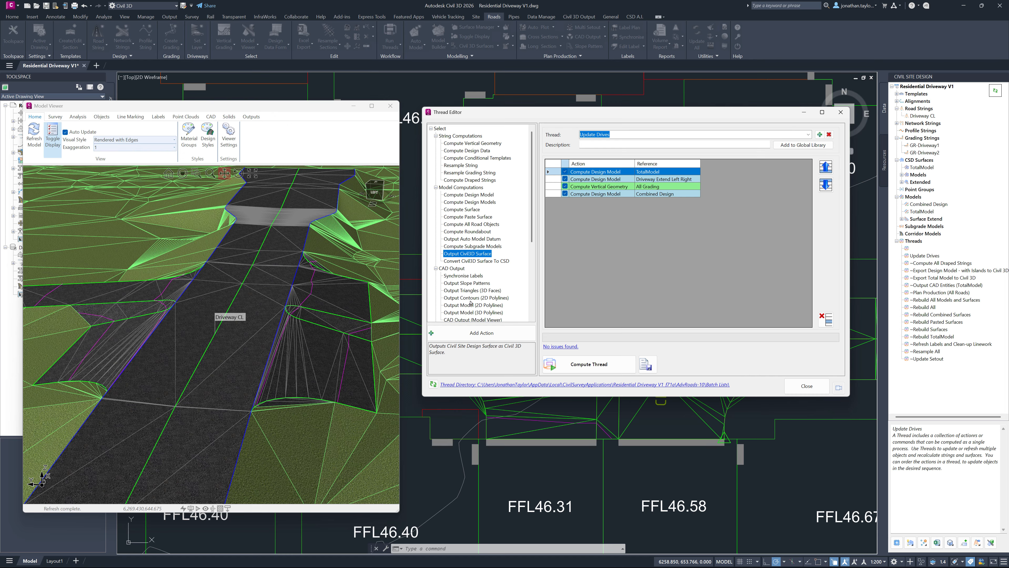
left_click(479, 333)
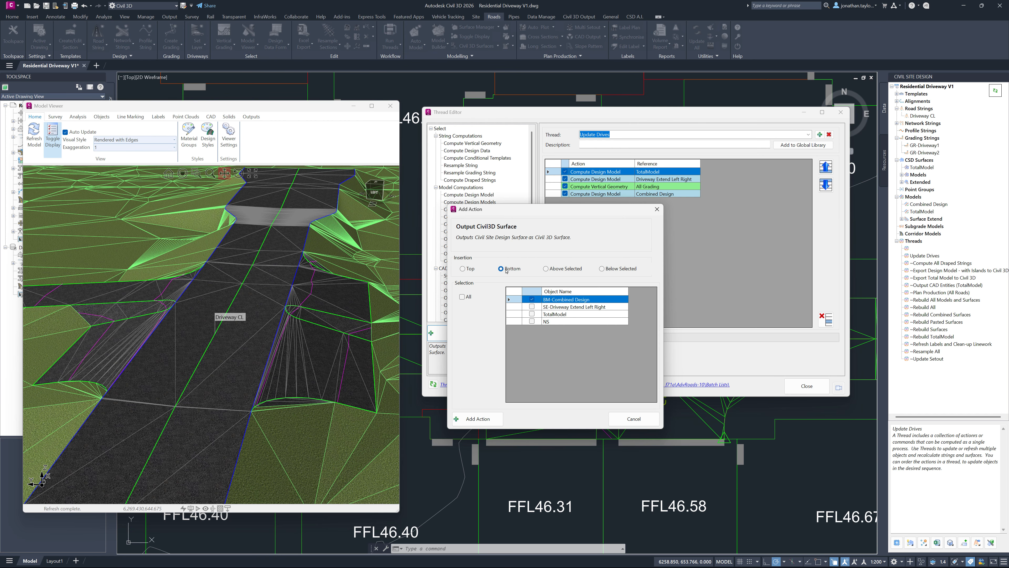
left_click(486, 421)
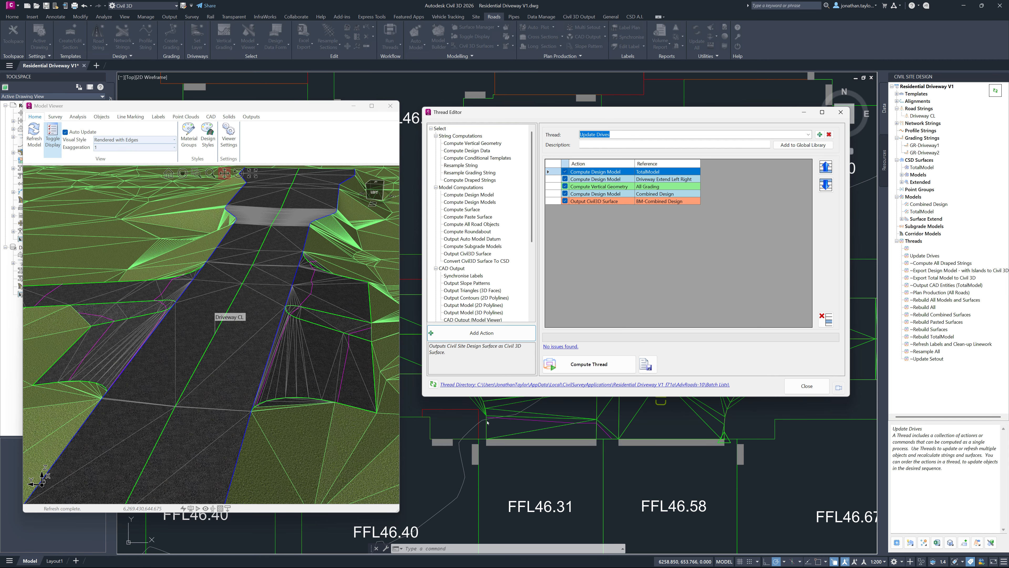
Step: Add an Update Model Viewer action at the bottom of the thread and close the Thread Editor
scroll(532, 212, "down", 5)
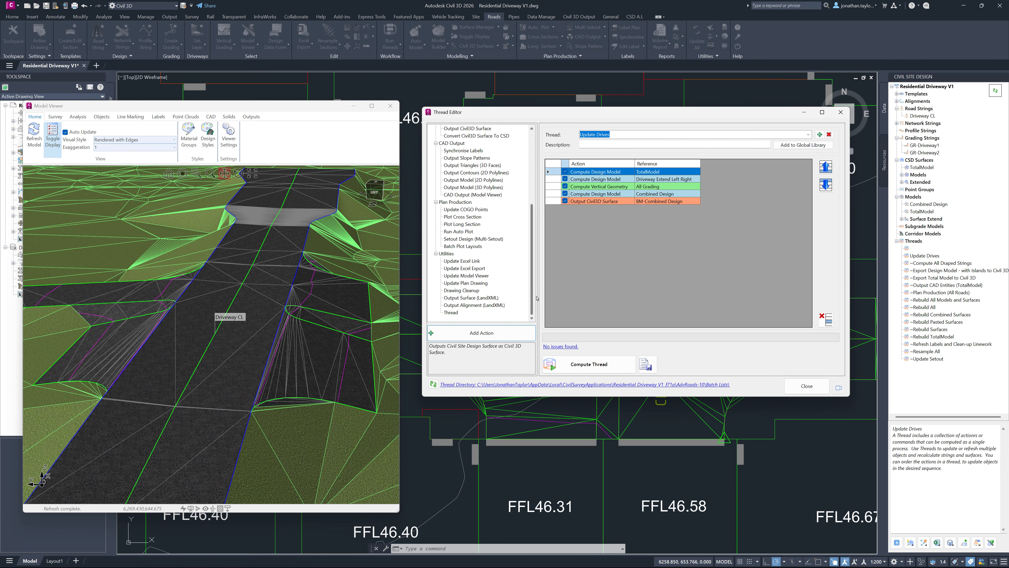
left_click(462, 276)
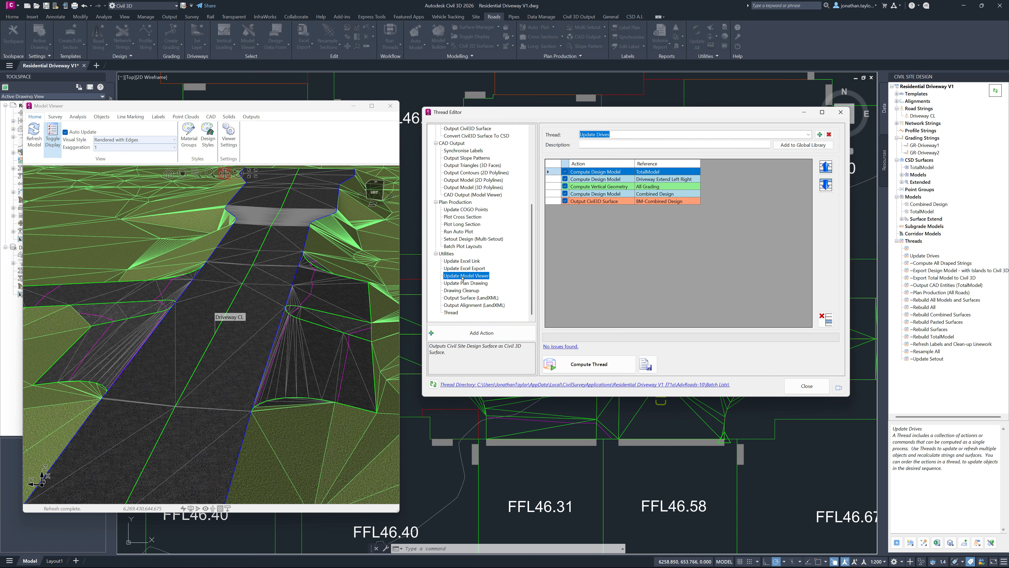
left_click(481, 333)
left_click(501, 269)
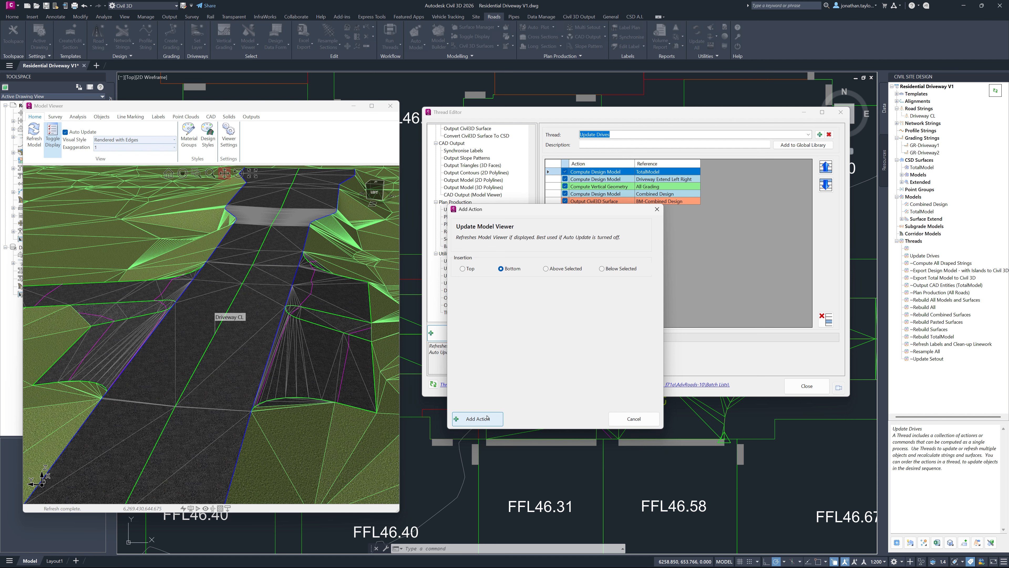
left_click(481, 418)
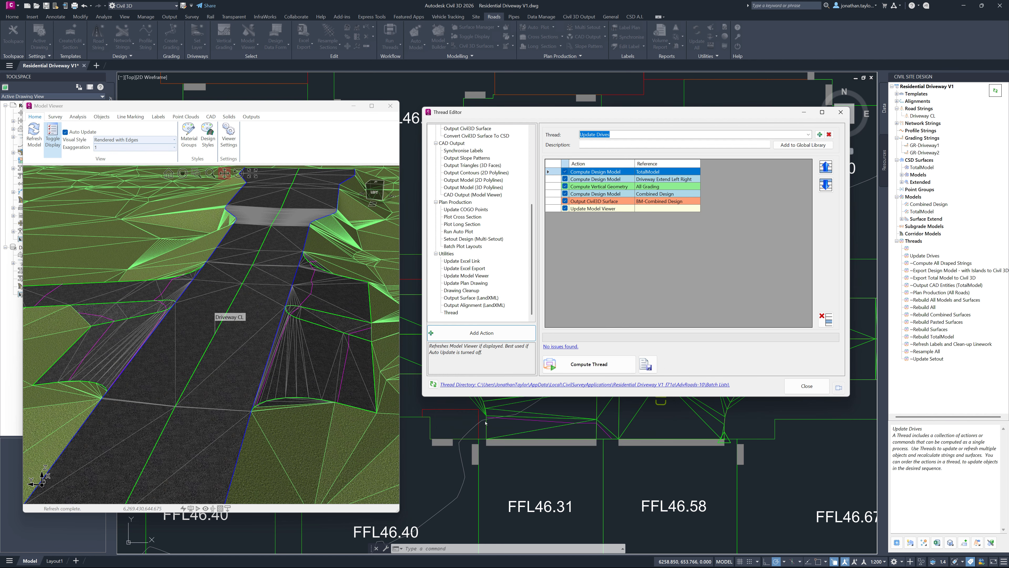
left_click(807, 386)
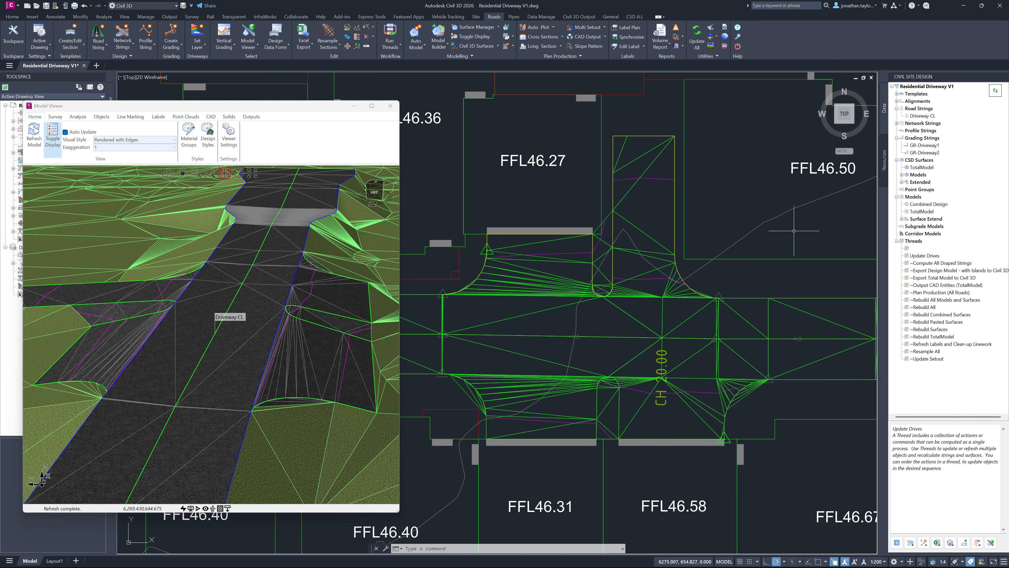
Step: Apply a level difference of -1 to all IPs of Driveway CL in the Vertical Grading Editor, and close the editor
right_click(922, 116)
left_click(954, 206)
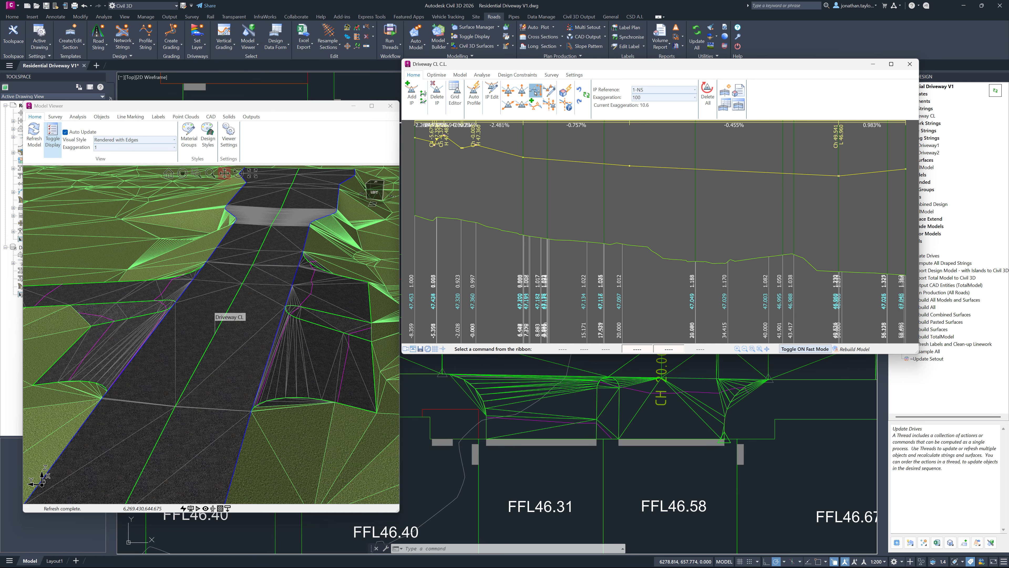
left_click(535, 91)
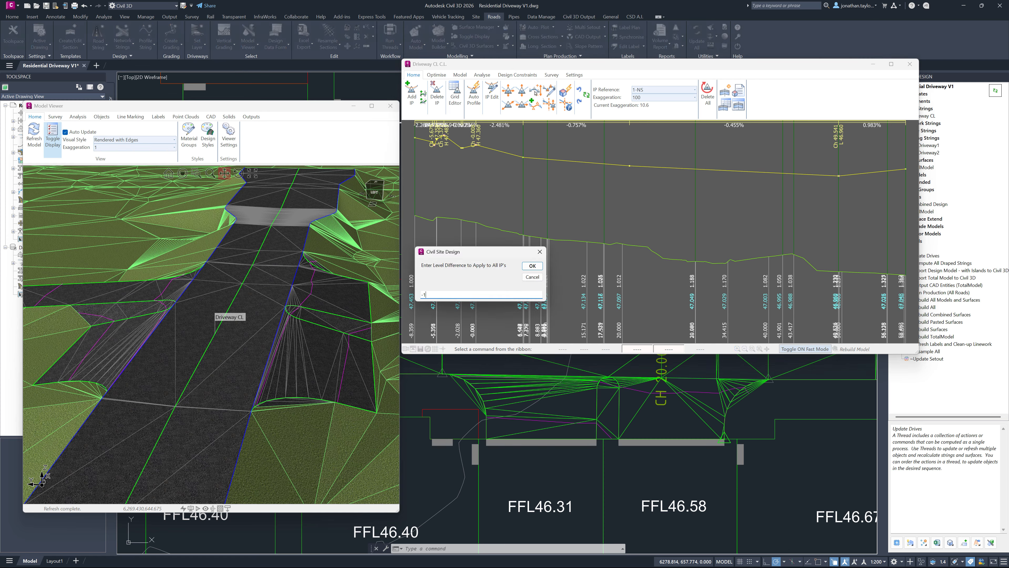
type("-1")
key("Return")
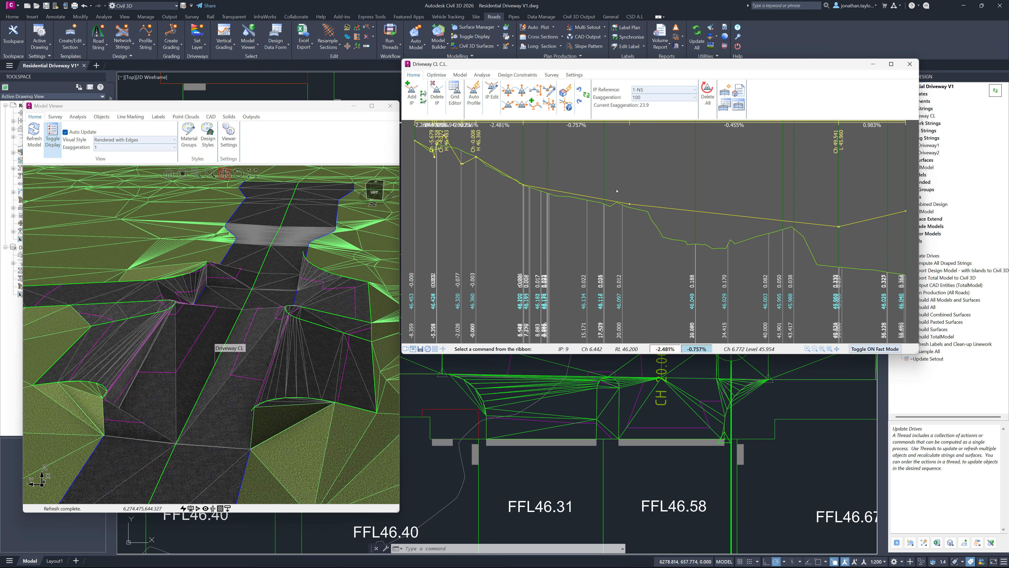
left_click(910, 64)
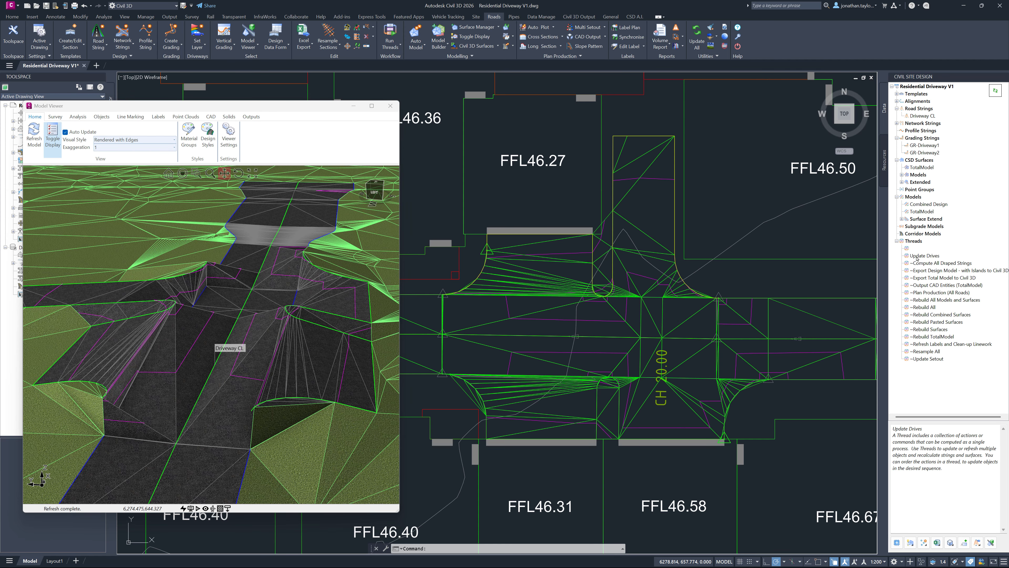
Step: Run the Update Drives thread again and dismiss the Event Viewer
right_click(921, 257)
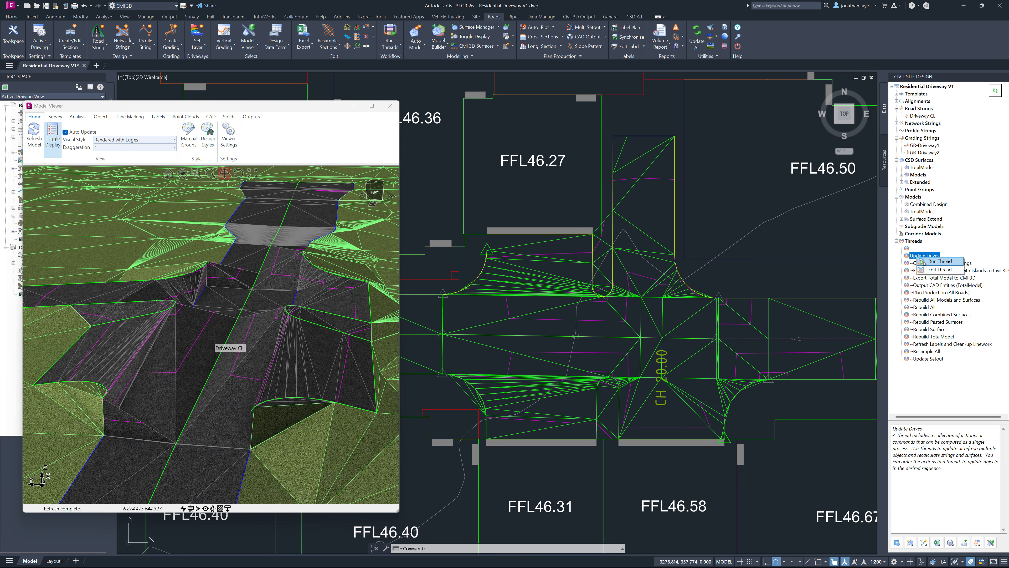
left_click(938, 262)
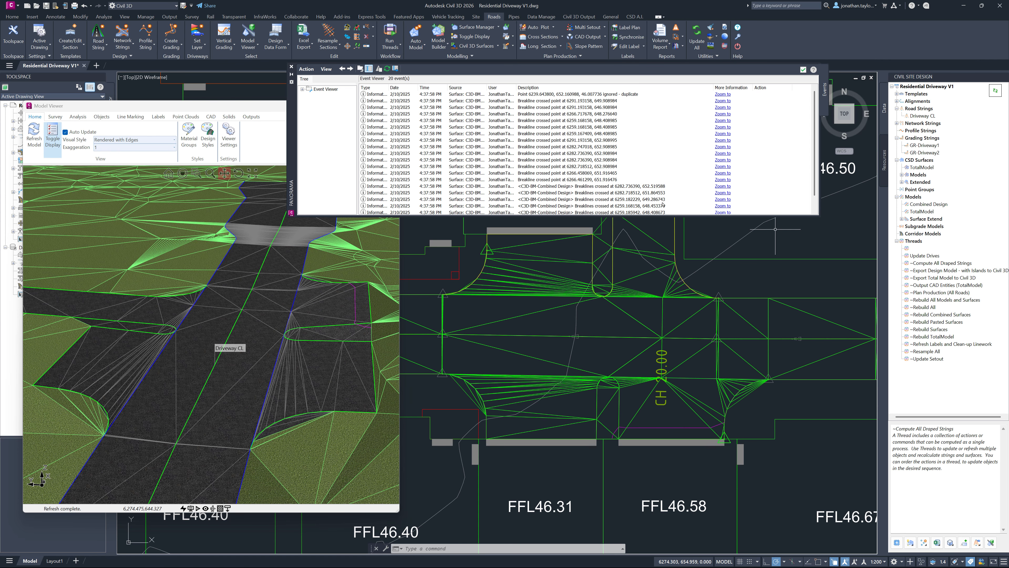
left_click(803, 70)
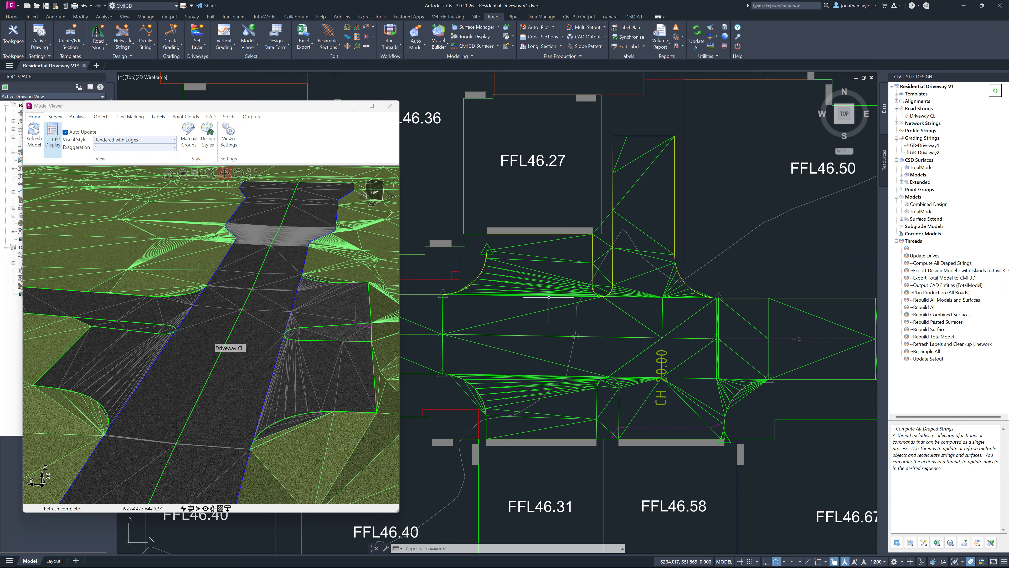
Step: Inspect the C3D-BM-Combined Design surface in 3D with the Object Viewer, and close the viewer
left_click_drag(176, 107, 708, 79)
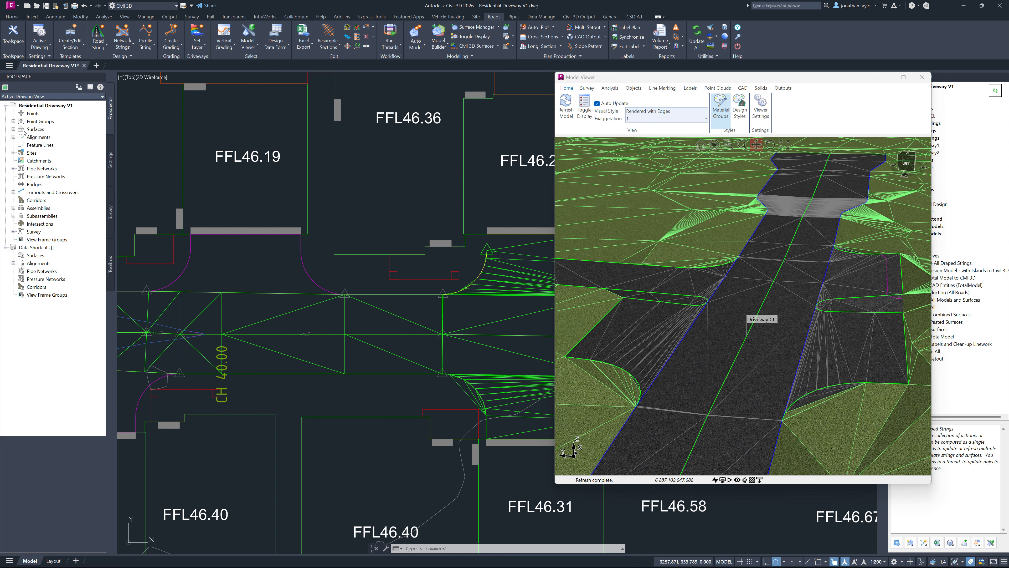
left_click(13, 129)
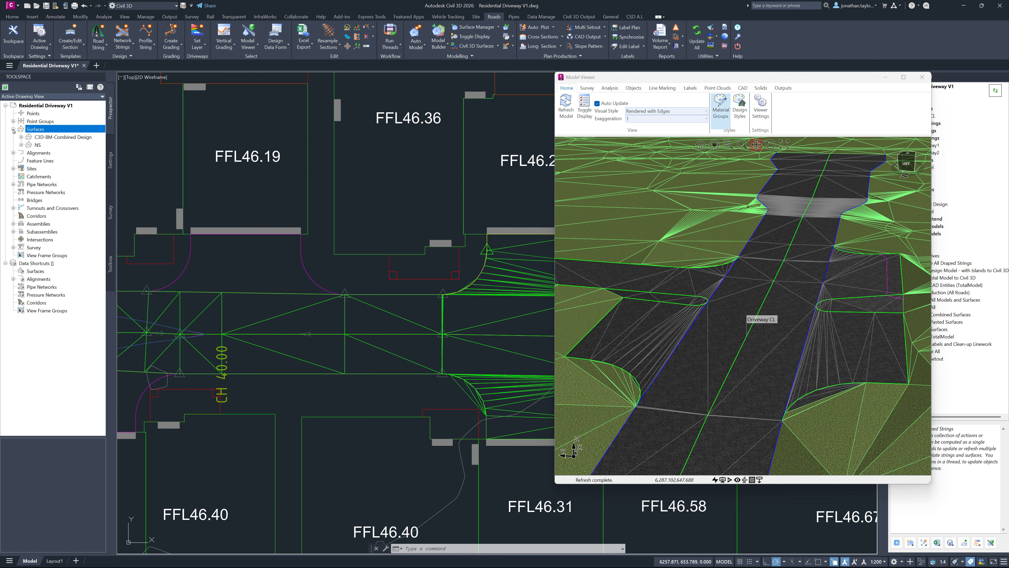
right_click(49, 137)
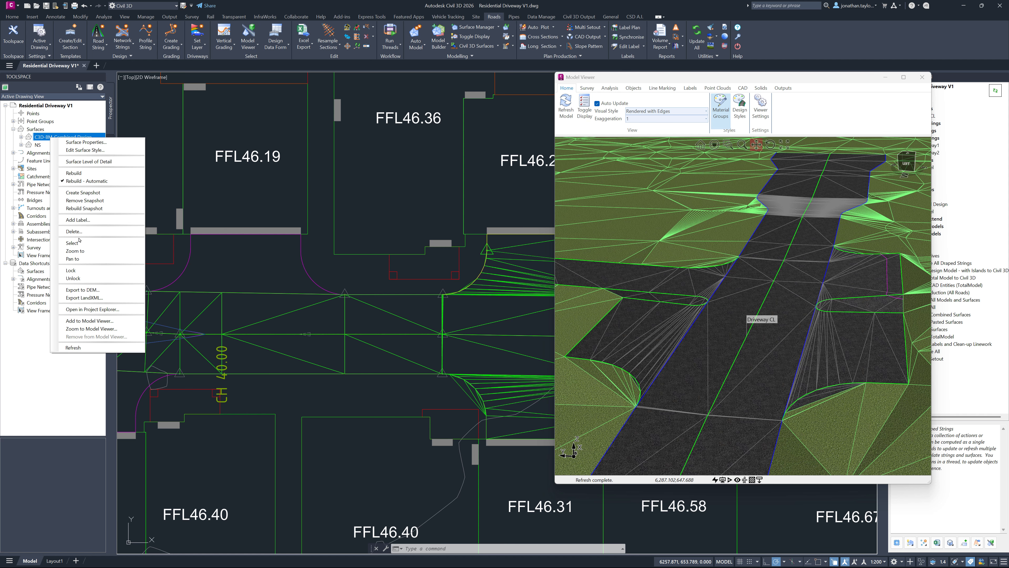
left_click(72, 243)
right_click(191, 284)
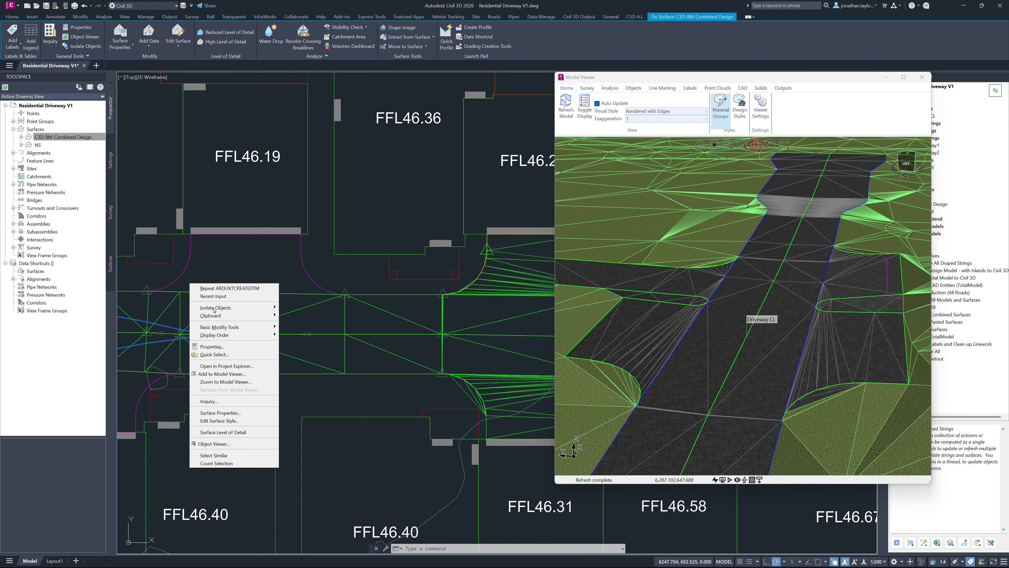
left_click(213, 443)
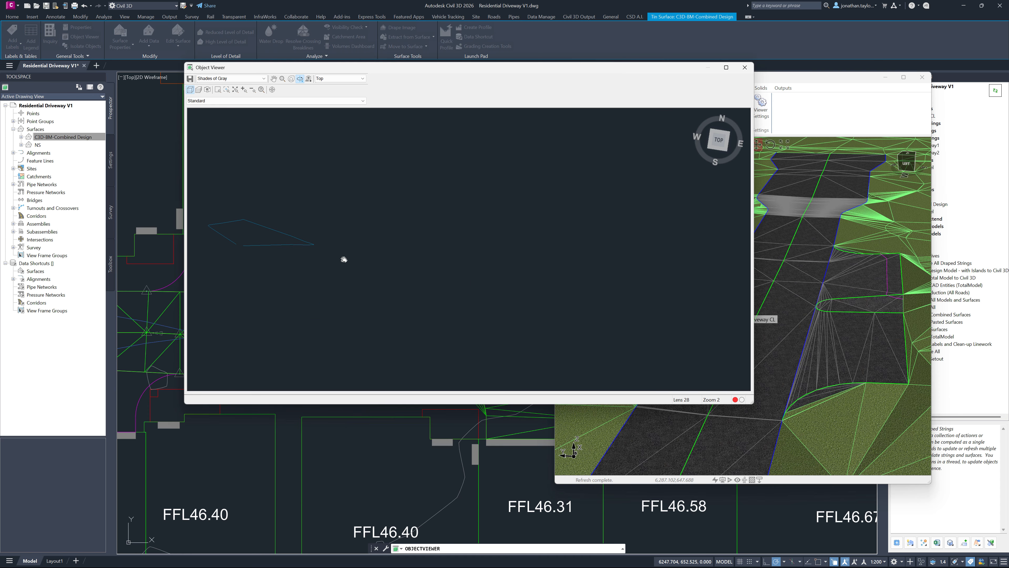
left_click_drag(336, 256, 426, 175)
scroll(469, 256, "up", 5)
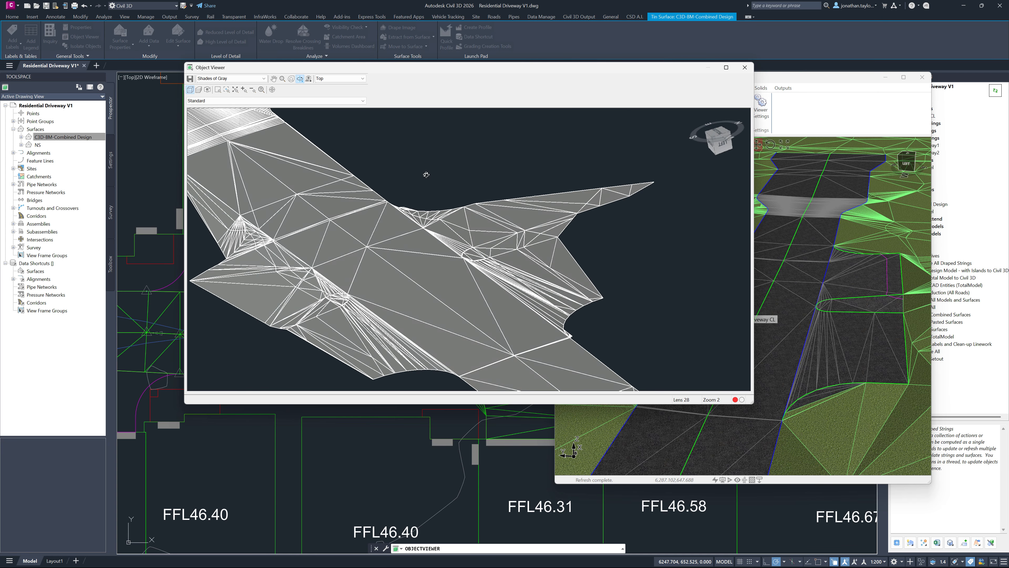
left_click(745, 68)
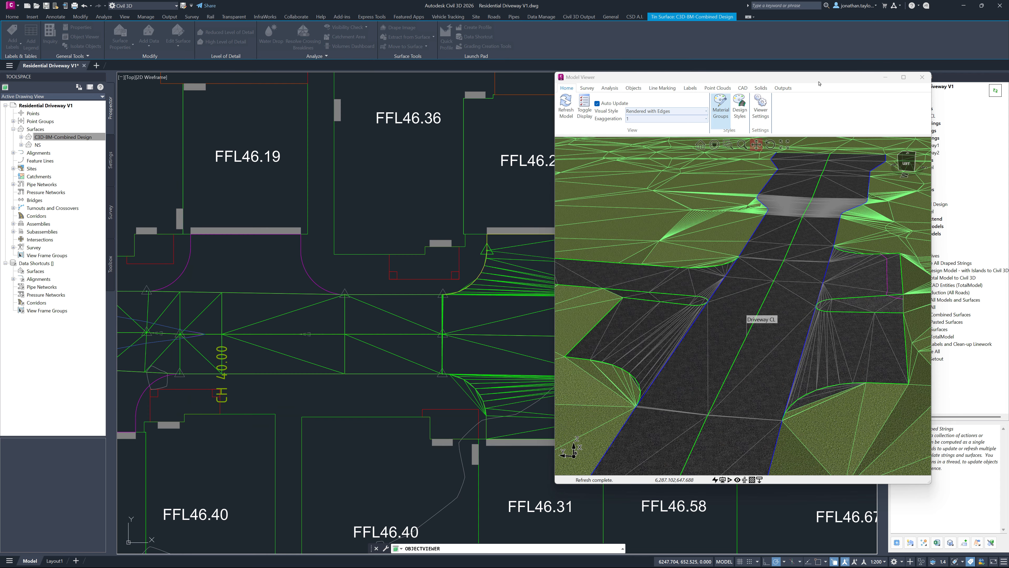
Step: Move the Model Viewer aside, clear the surface selection and view the full driveway layout between the lots in plan
mouse_move(821, 80)
left_mouse_down()
mouse_move(356, 78)
mouse_move(304, 91)
left_mouse_up()
key("Escape")
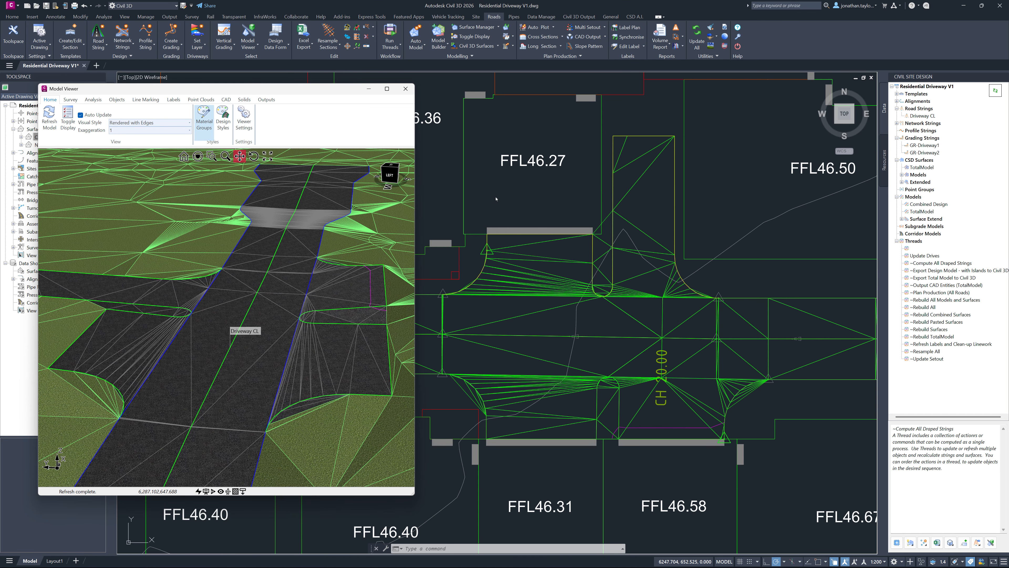
middle_click_drag(544, 270, 614, 263)
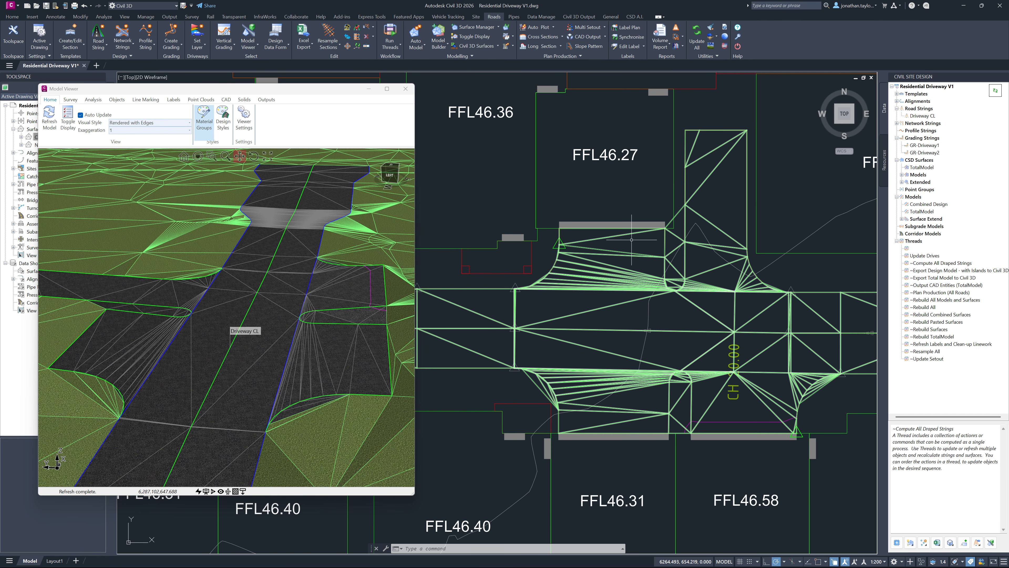
scroll(614, 264, "down", 4)
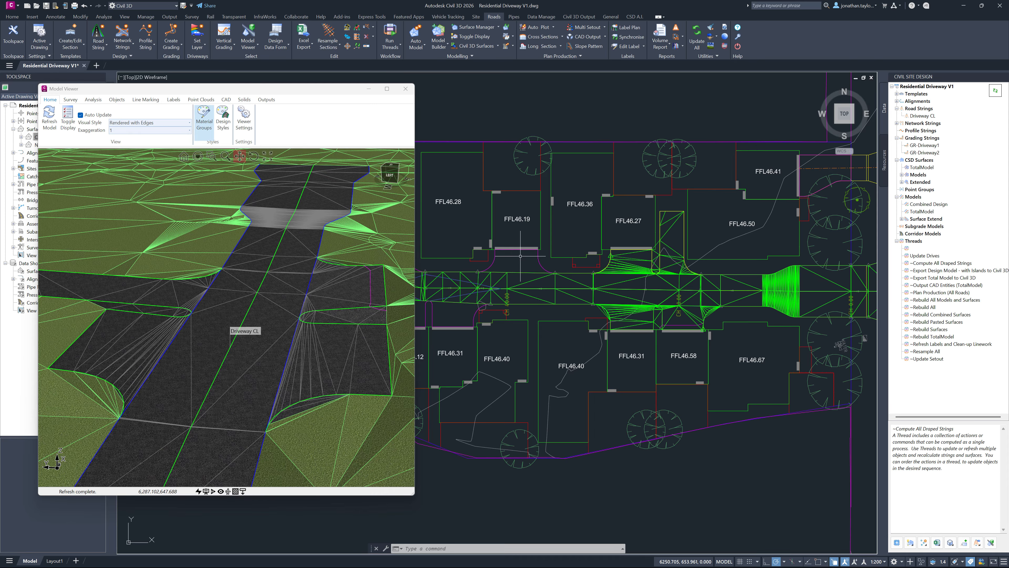
mouse_move(509, 258)
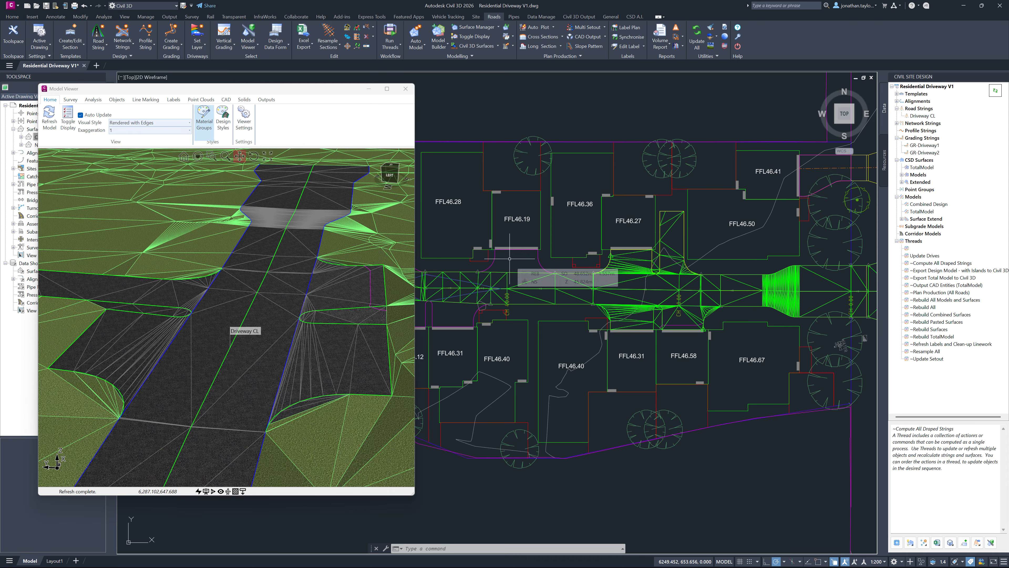